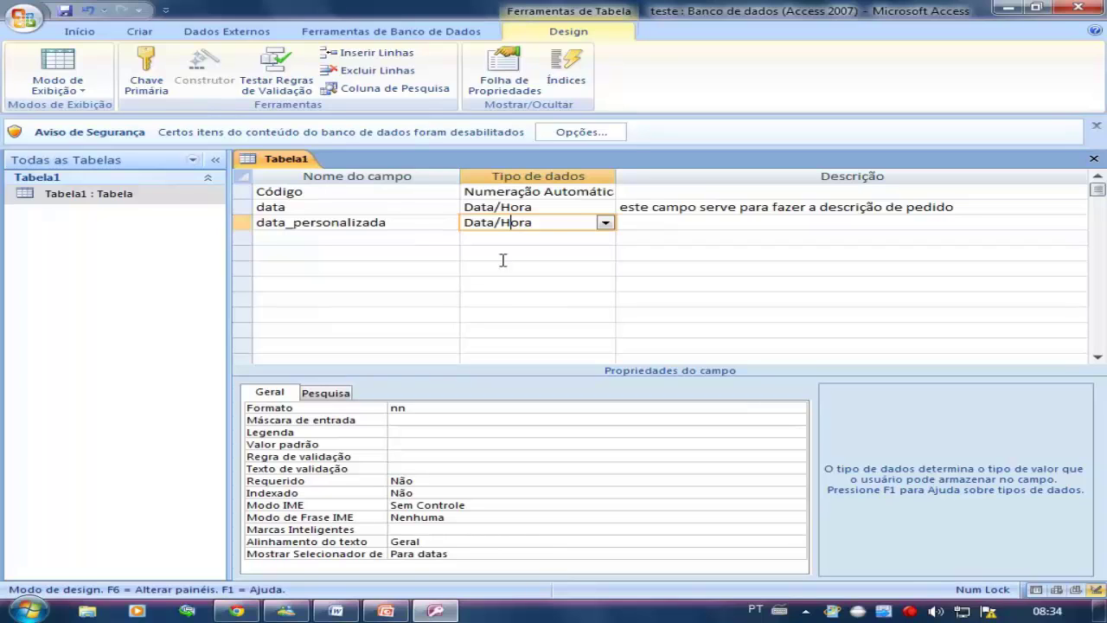
pyautogui.click(546, 239)
pyautogui.click(605, 238)
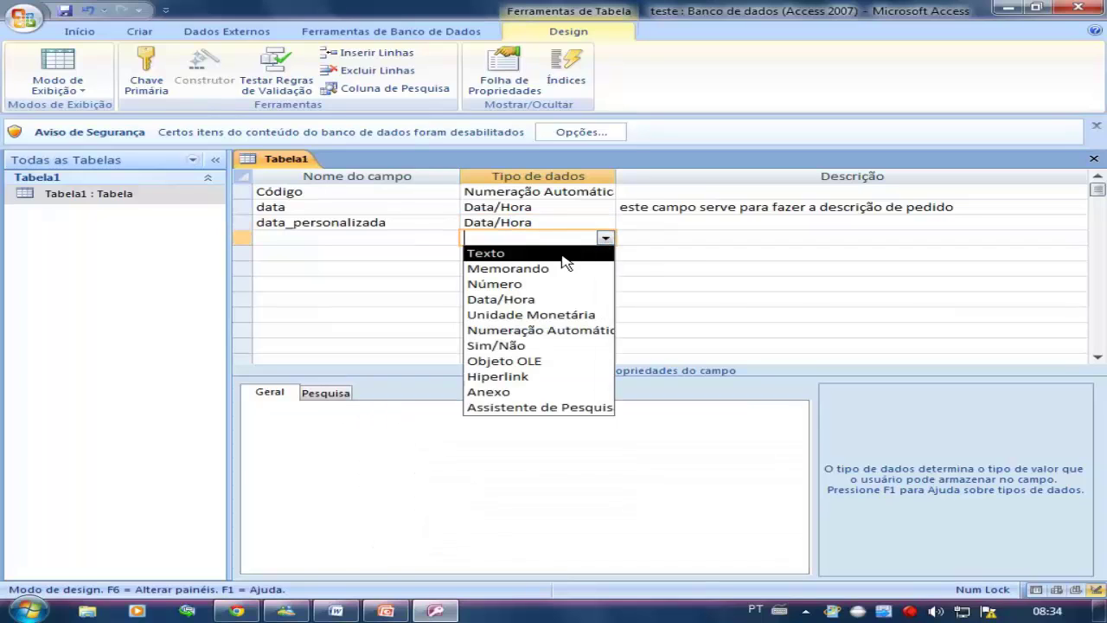
pyautogui.click(564, 252)
pyautogui.click(564, 255)
pyautogui.click(583, 238)
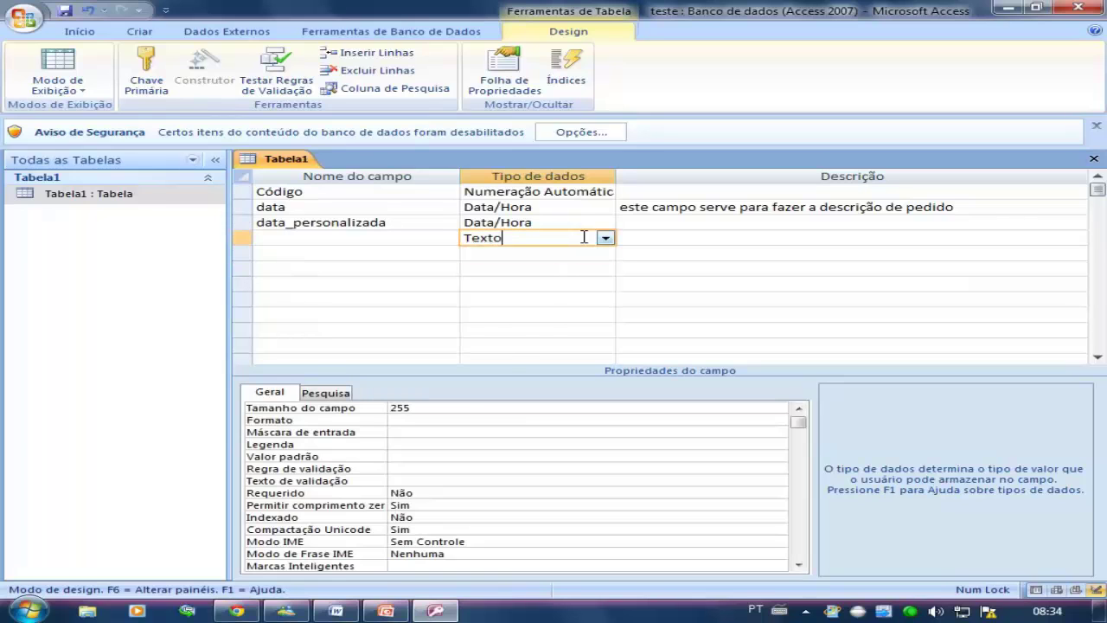
pyautogui.click(605, 239)
pyautogui.click(561, 274)
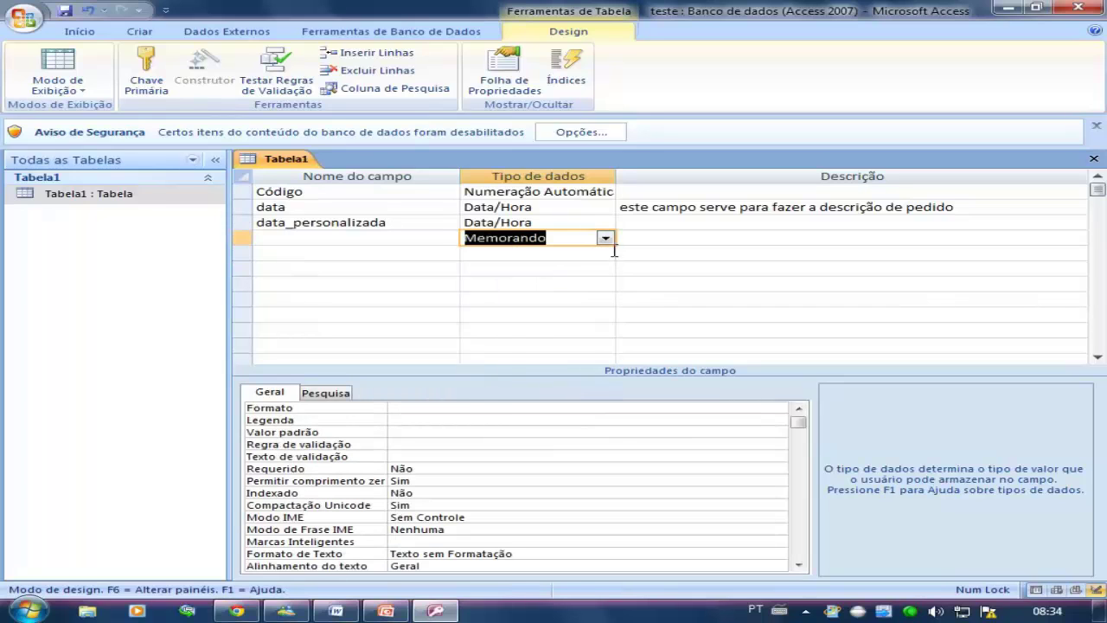
pyautogui.click(605, 238)
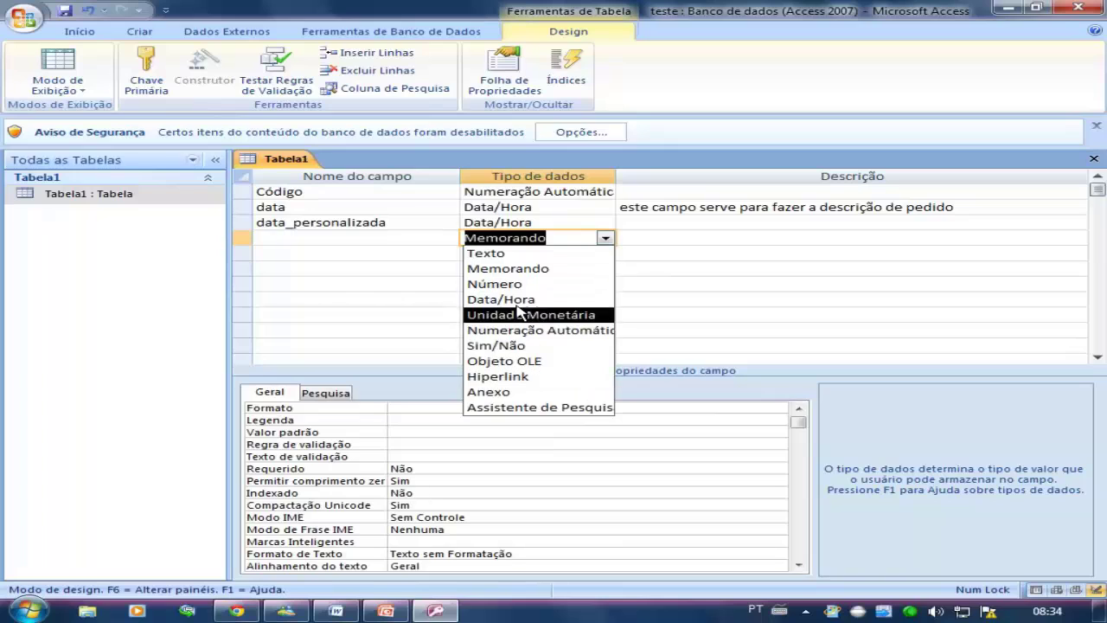
pyautogui.moveTo(554, 238); pyautogui.dragTo(442, 231)
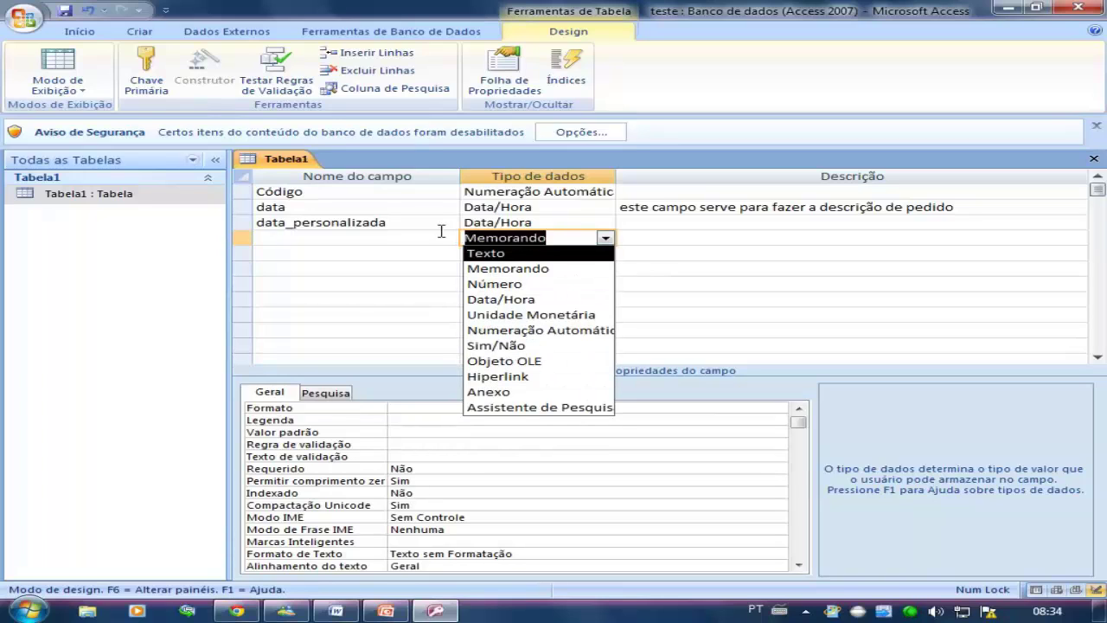
pyautogui.press('BackSpace')
pyautogui.click(437, 238)
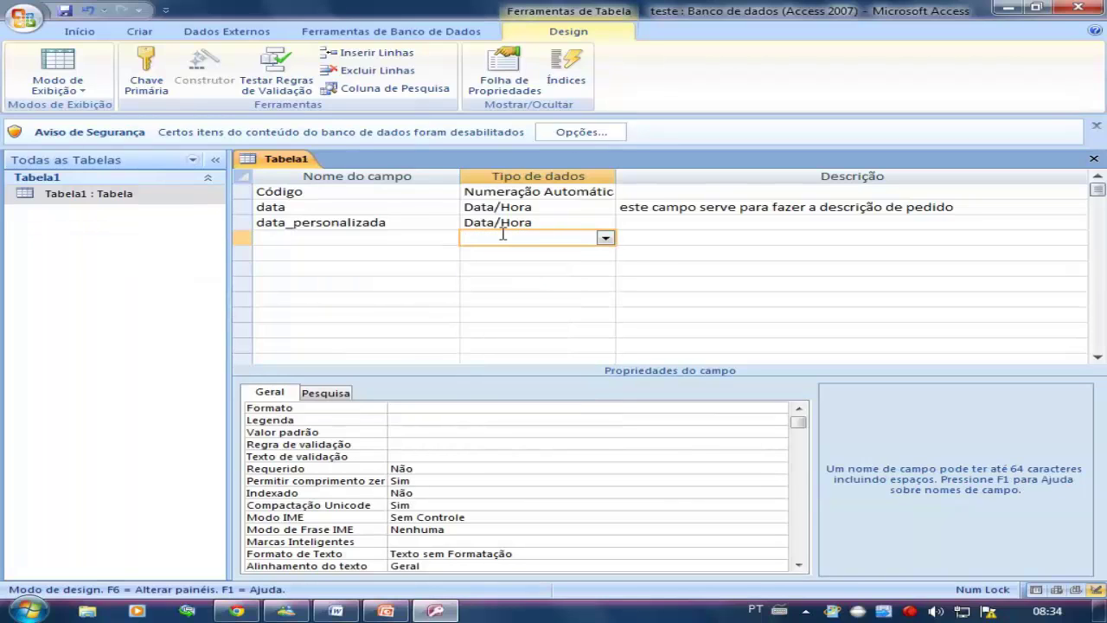
pyautogui.click(454, 233)
pyautogui.click(546, 347)
pyautogui.click(243, 245)
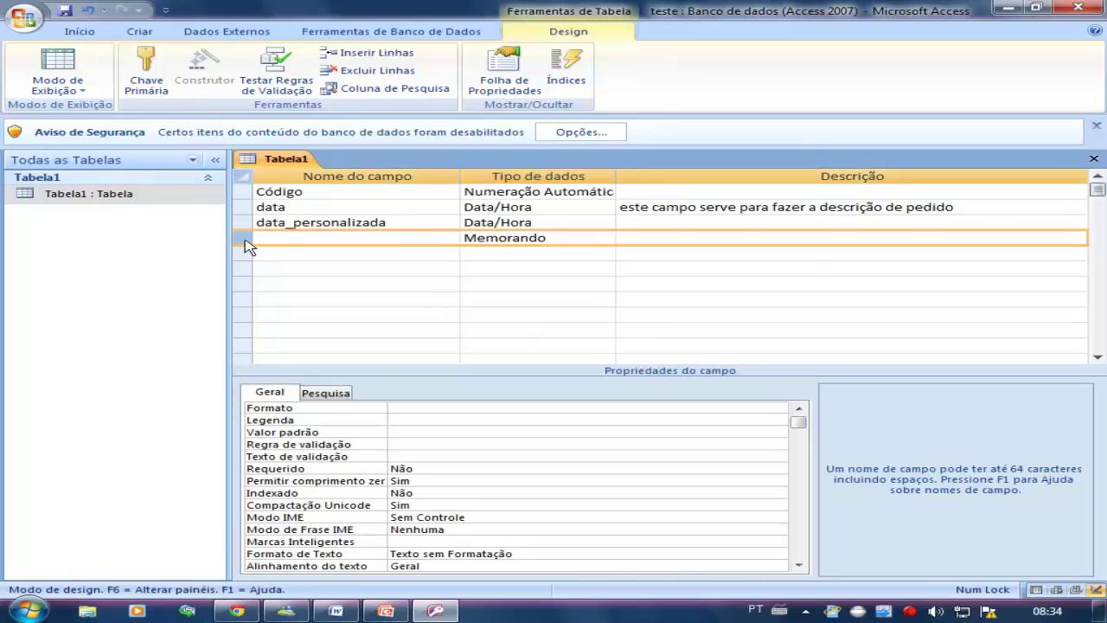
pyautogui.press('Delete')
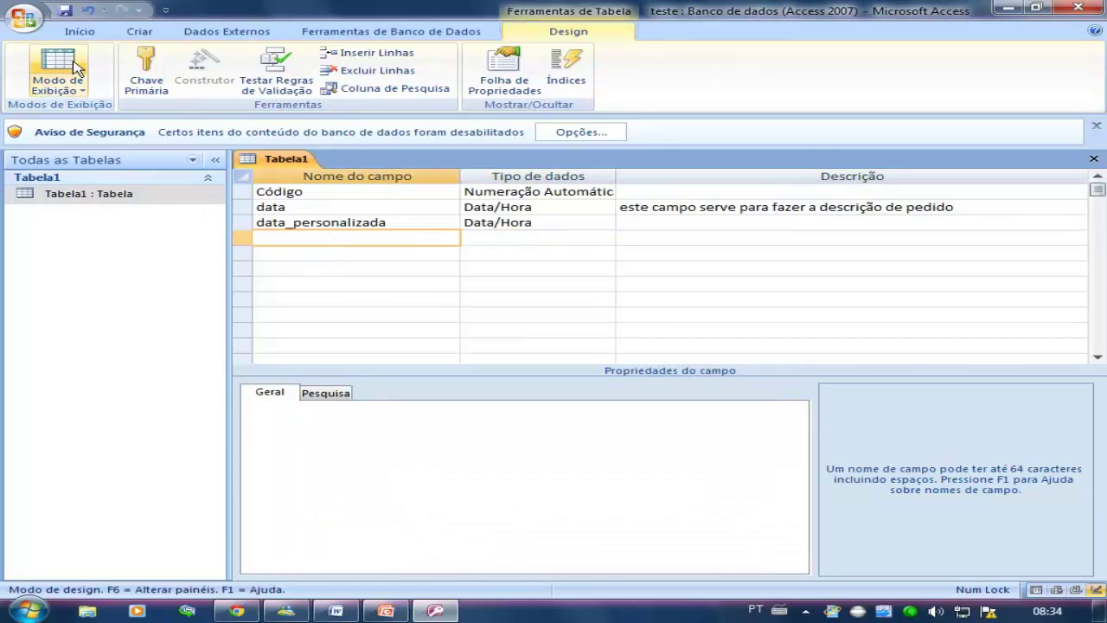
pyautogui.click(58, 65)
# Save Tabela1, add record 9 with dates 08/01/2010 and 15/09/2010, and return to design view
pyautogui.click(517, 351)
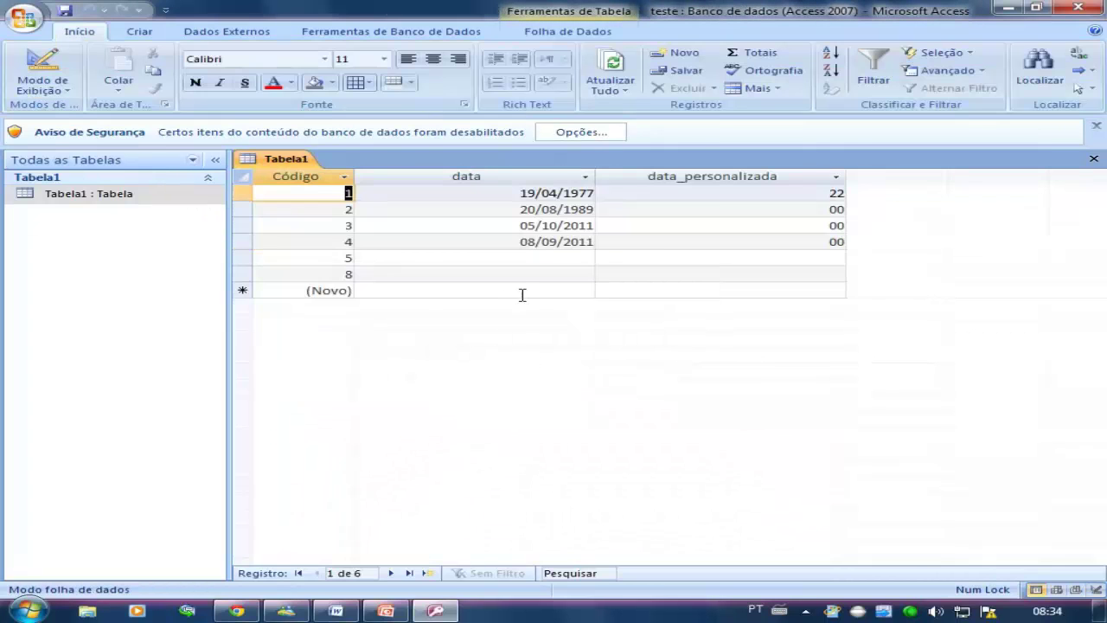
pyautogui.click(428, 292)
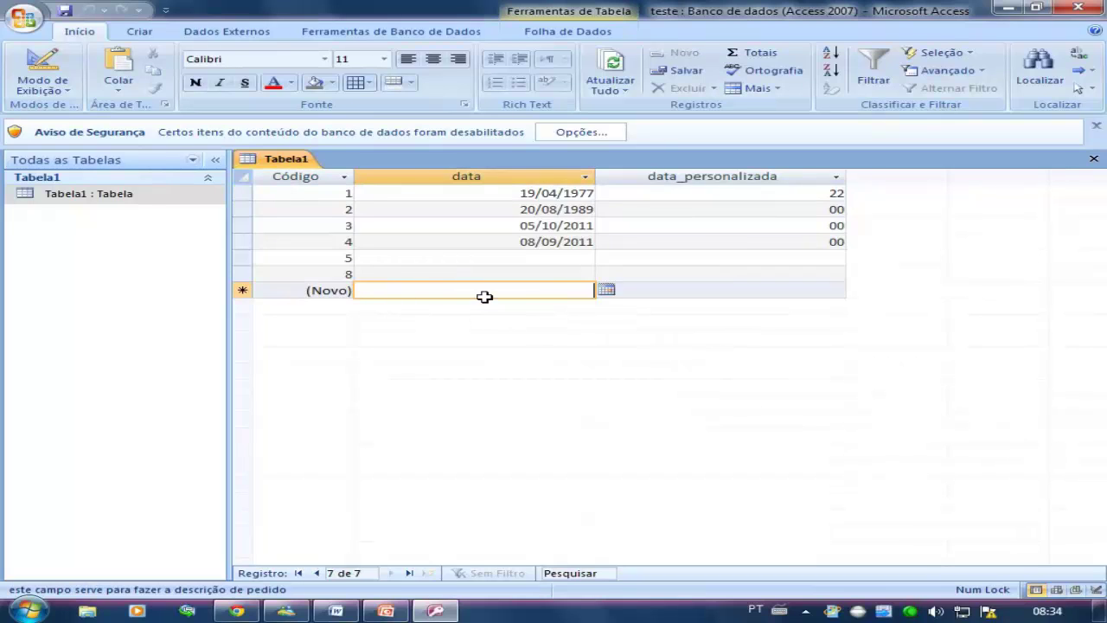
pyautogui.write('08')
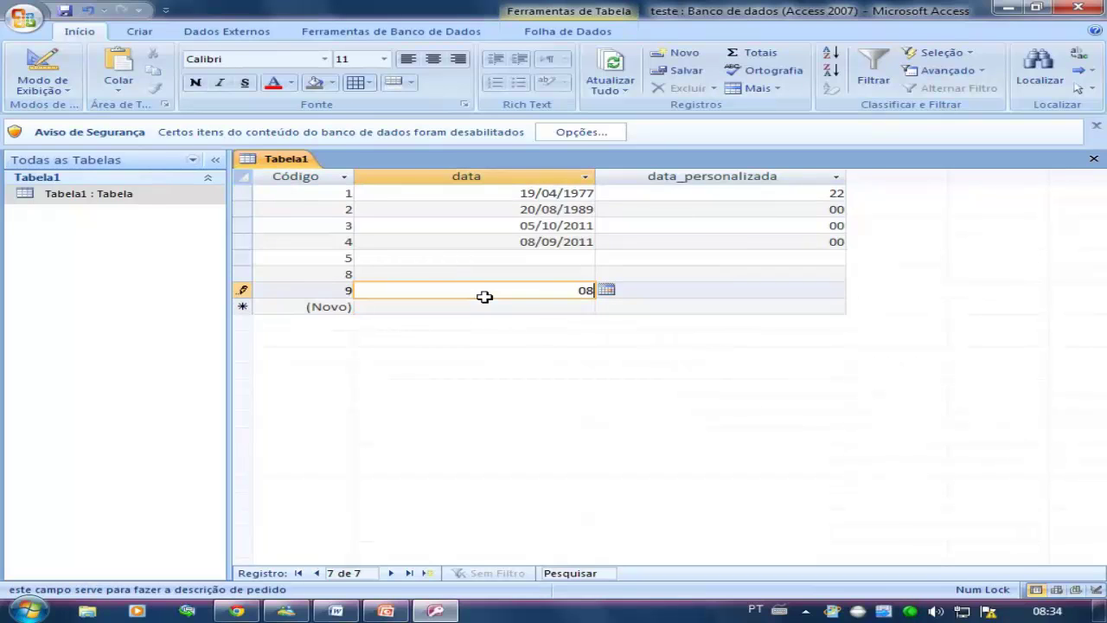
pyautogui.write('/01/2010')
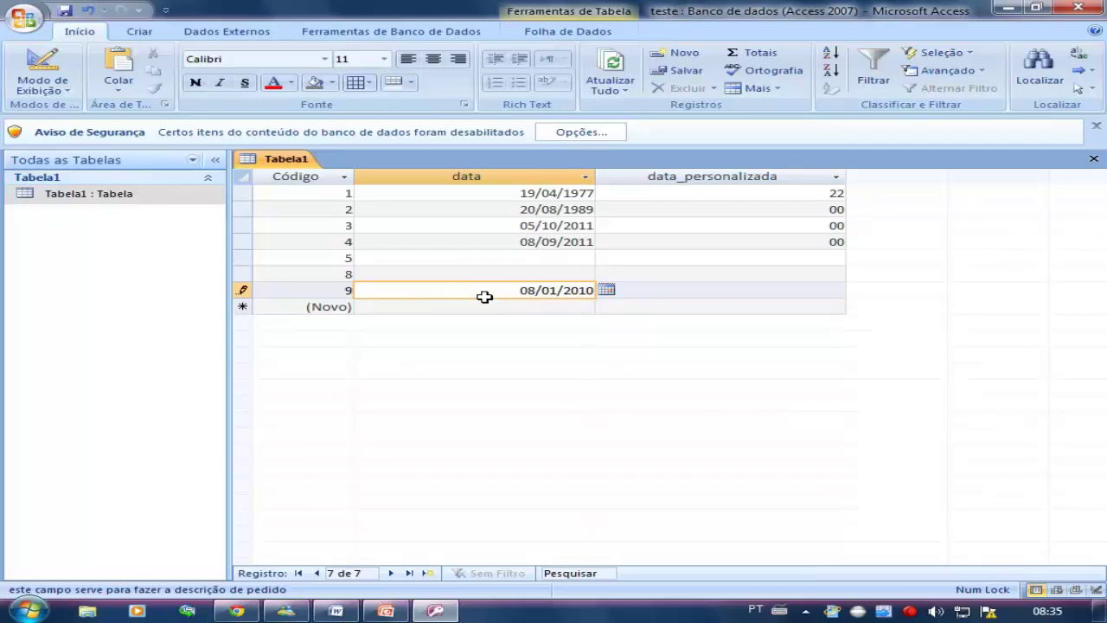
pyautogui.press('Tab')
pyautogui.write('15/0')
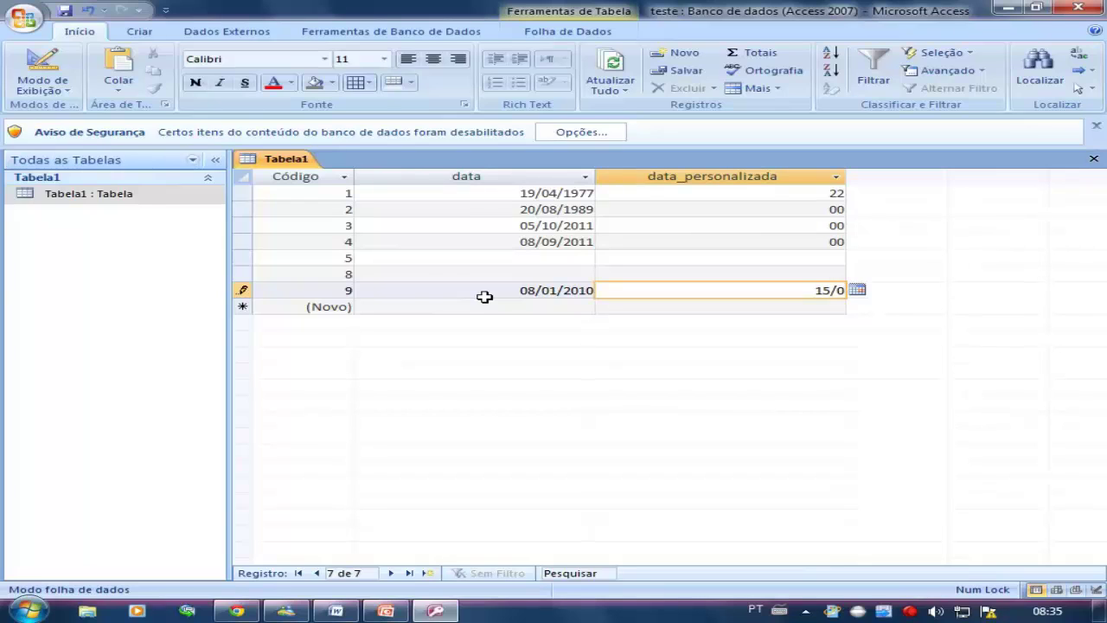
pyautogui.write('9/2010')
pyautogui.click(742, 307)
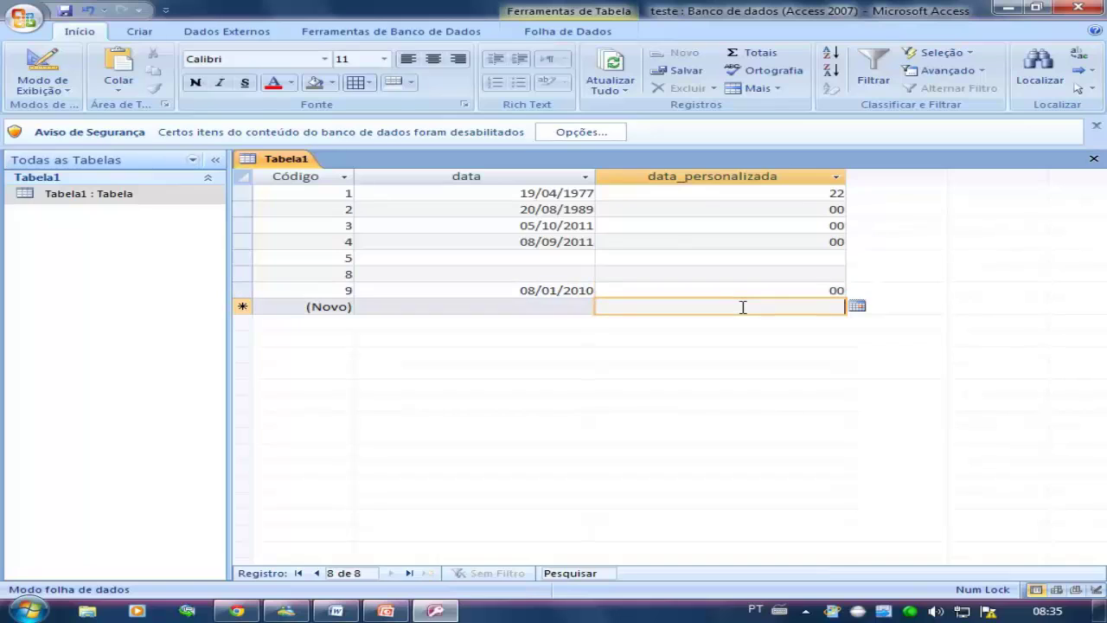
pyautogui.click(796, 292)
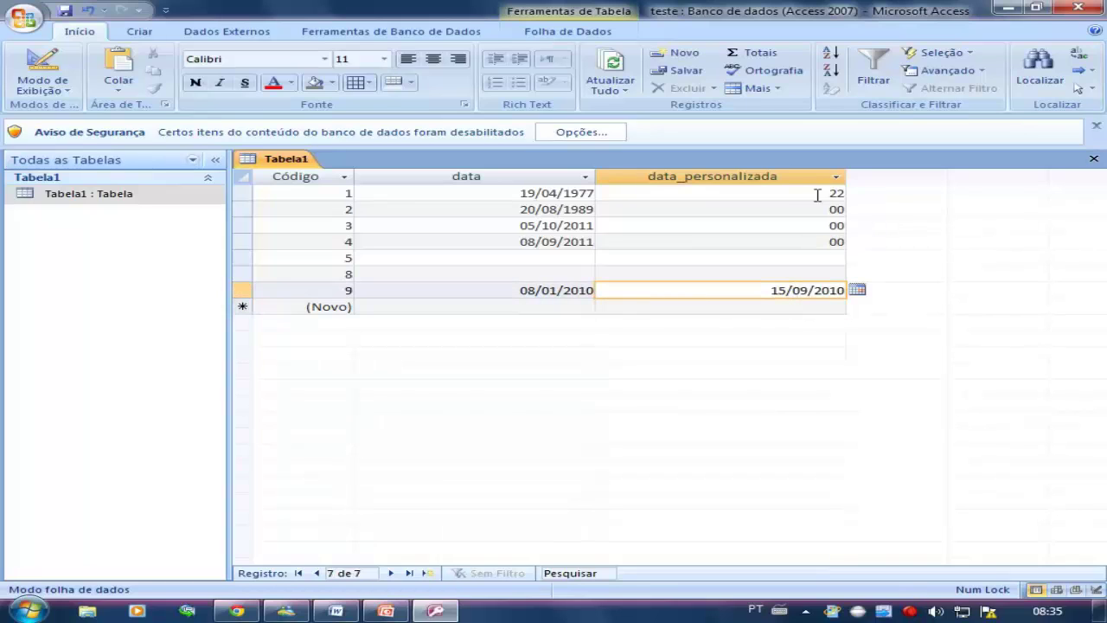
pyautogui.click(56, 62)
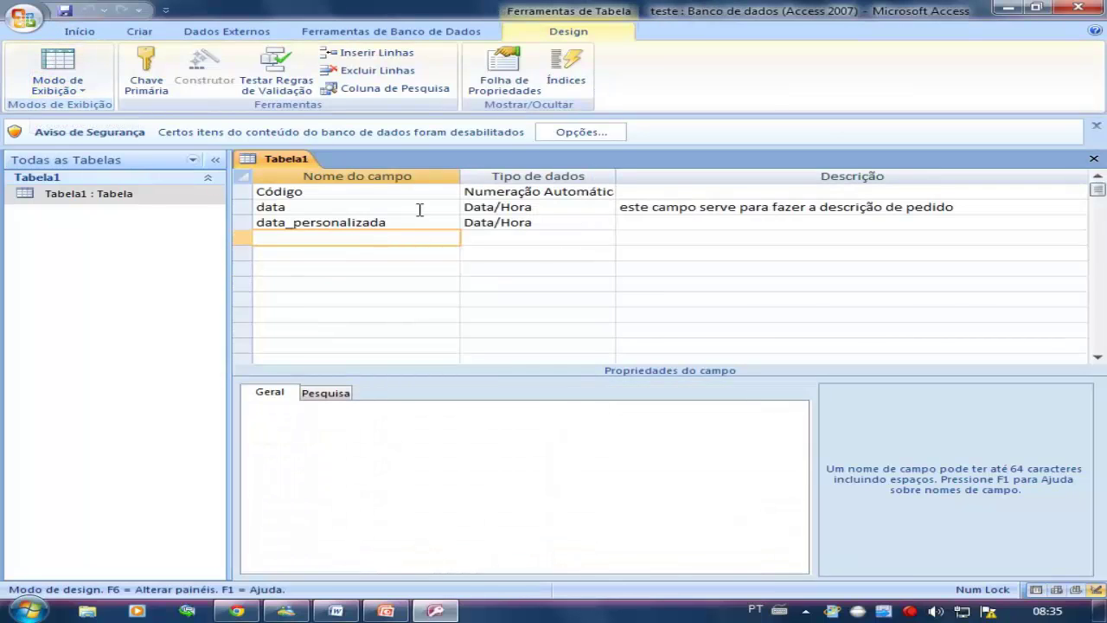
# Change data_personalizada's Formato property from nn to dd, then request datasheet view
pyautogui.click(523, 222)
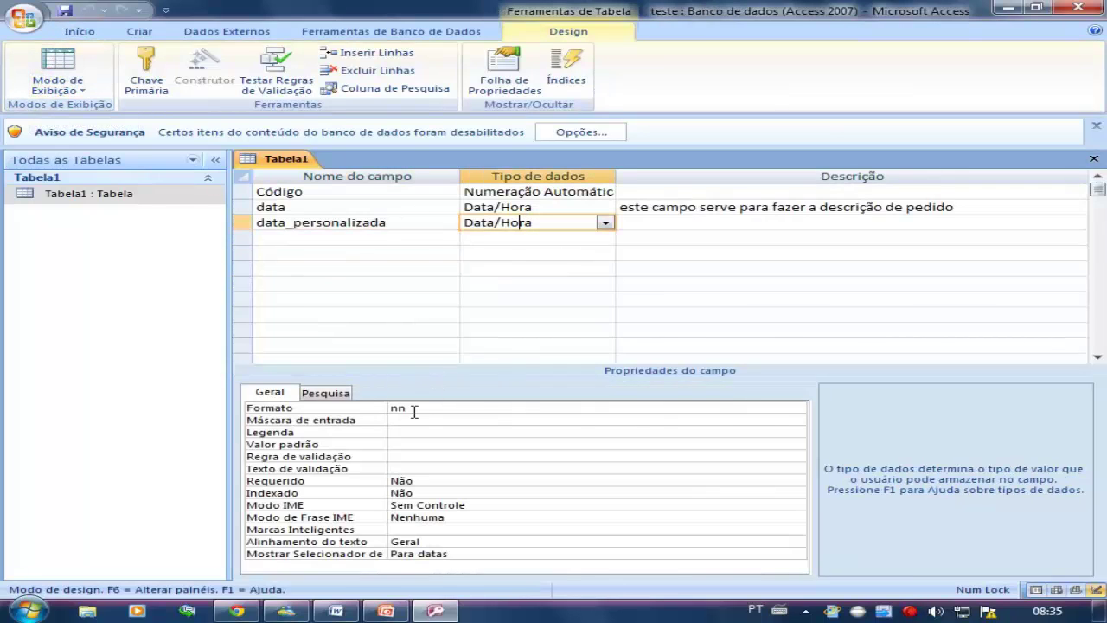
pyautogui.click(414, 409)
pyautogui.doubleClick(414, 410)
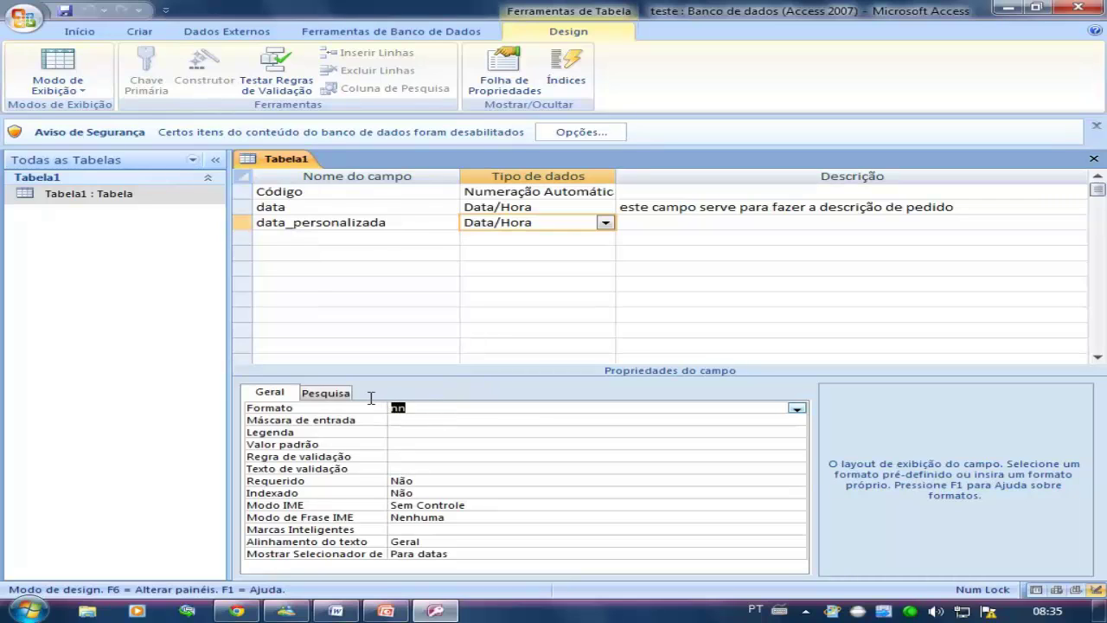
pyautogui.write('dd')
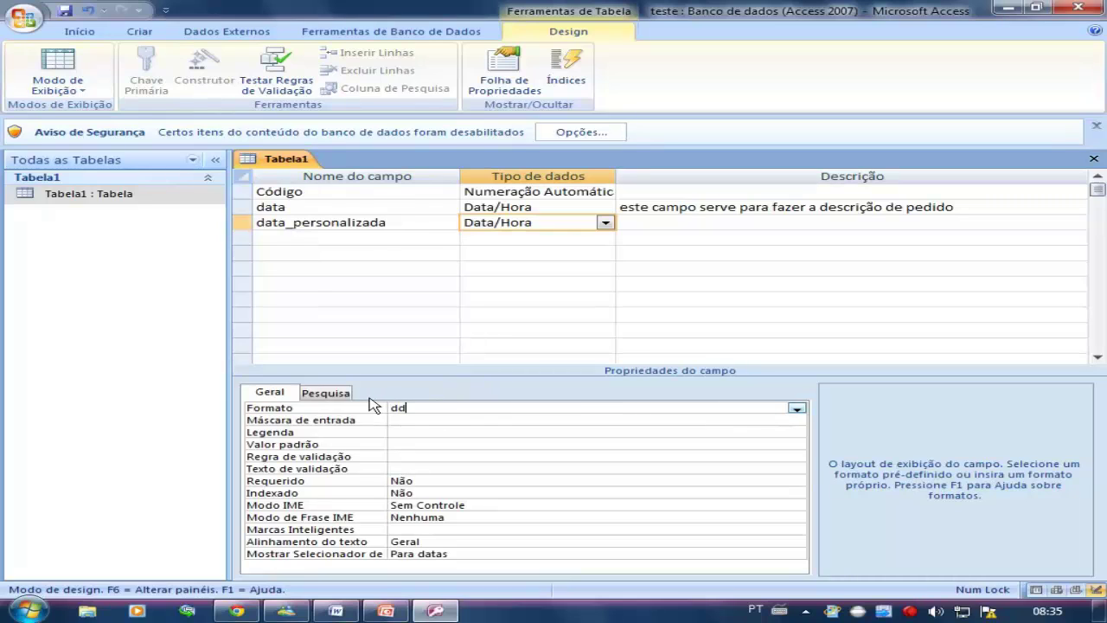
pyautogui.click(58, 68)
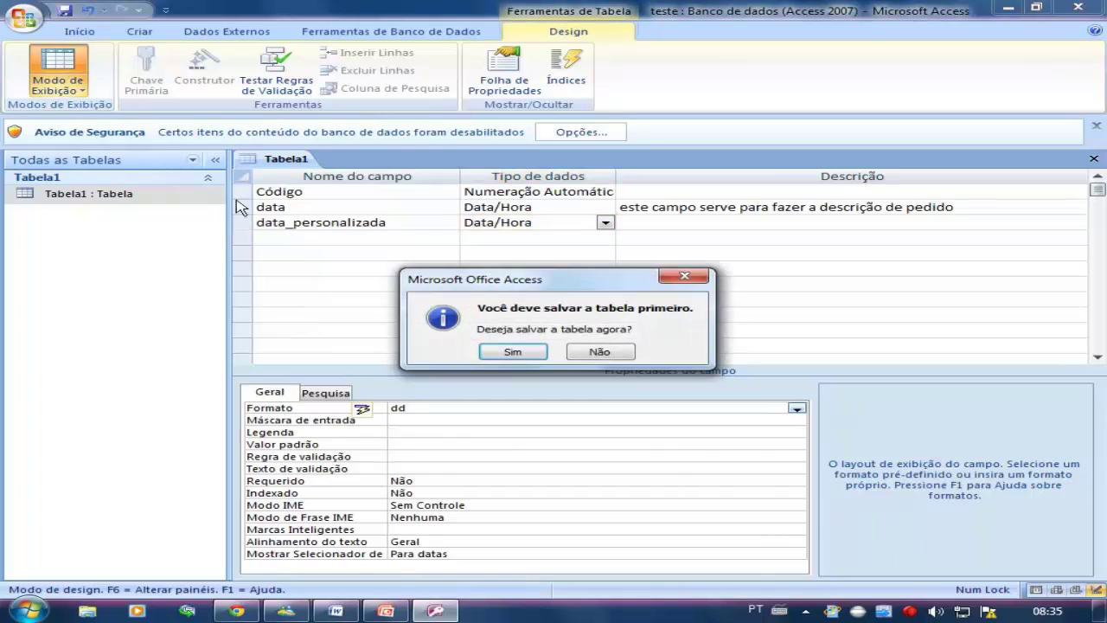
# Save the dd format and enter 03/10/2003 in record 5's data_personalizada cell
pyautogui.click(500, 349)
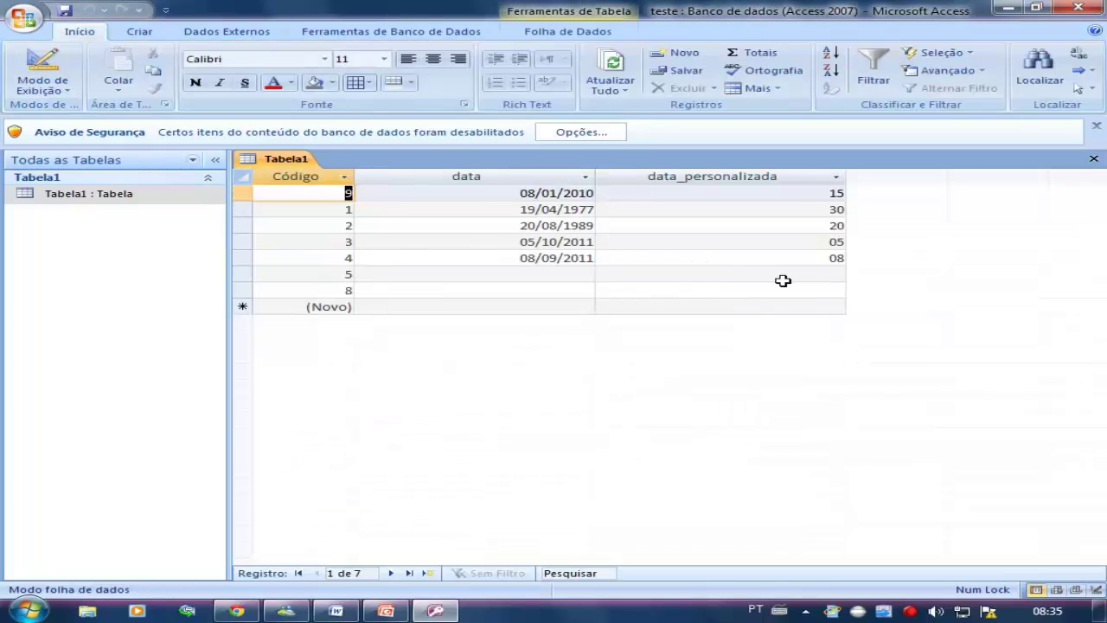
pyautogui.click(822, 262)
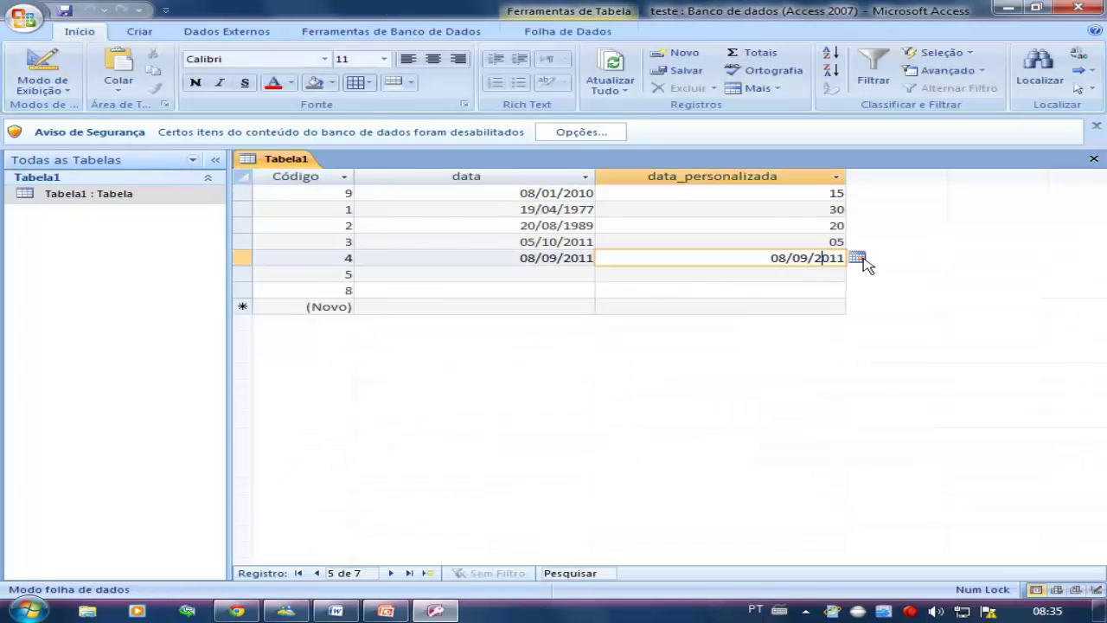
pyautogui.click(749, 275)
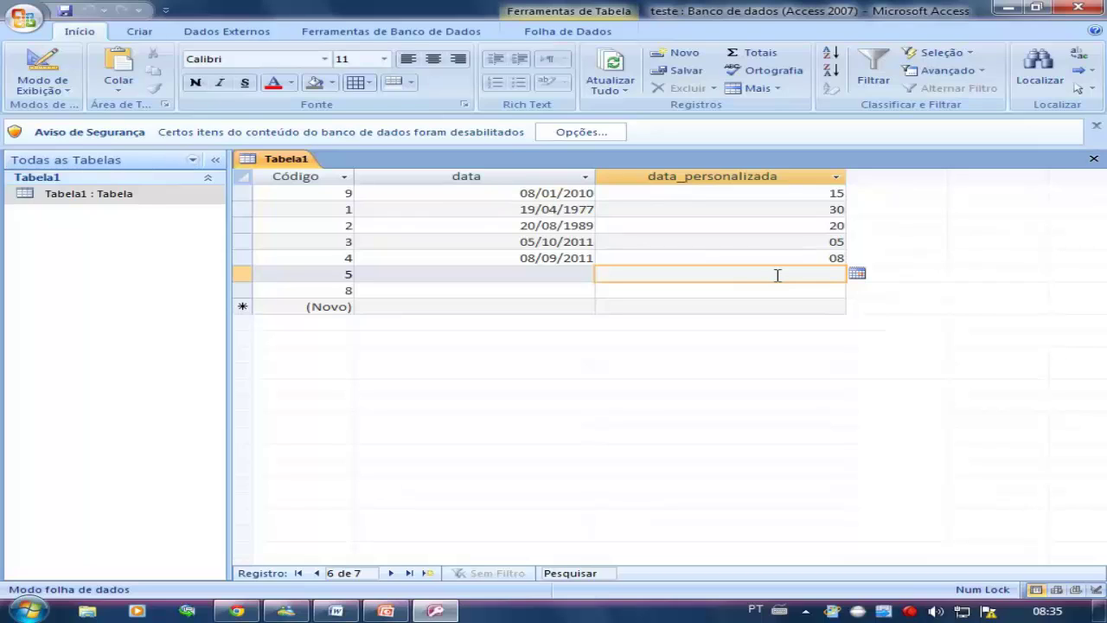
pyautogui.write('03/10/2003')
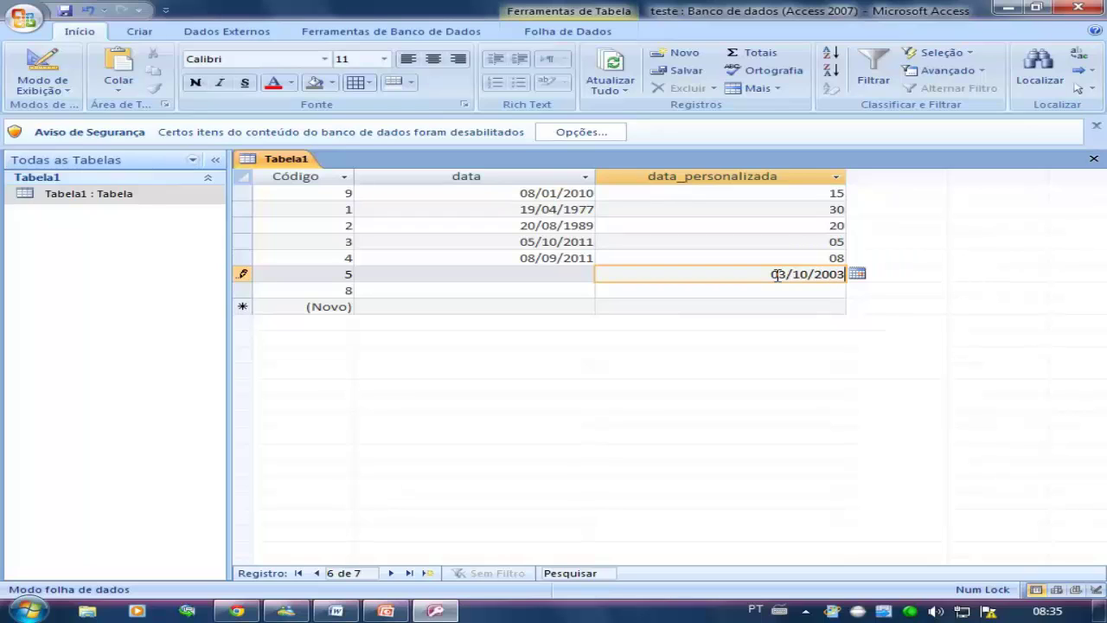
pyautogui.click(776, 290)
# Check record 5's stored date, then leave the cell so only the day 03 shows
pyautogui.click(800, 275)
pyautogui.click(789, 291)
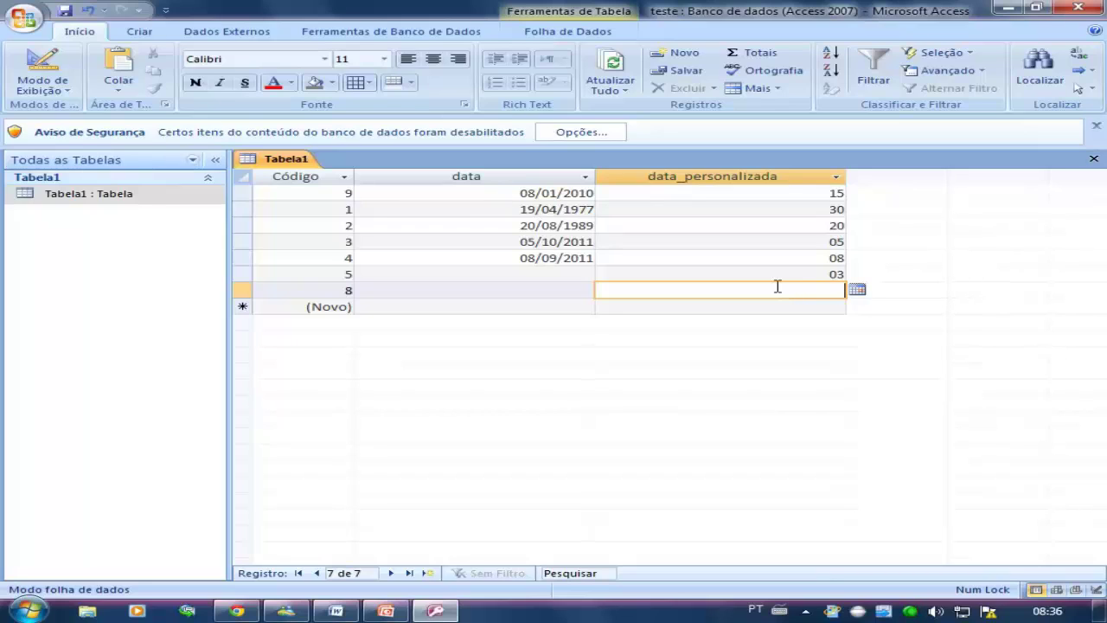
pyautogui.click(773, 272)
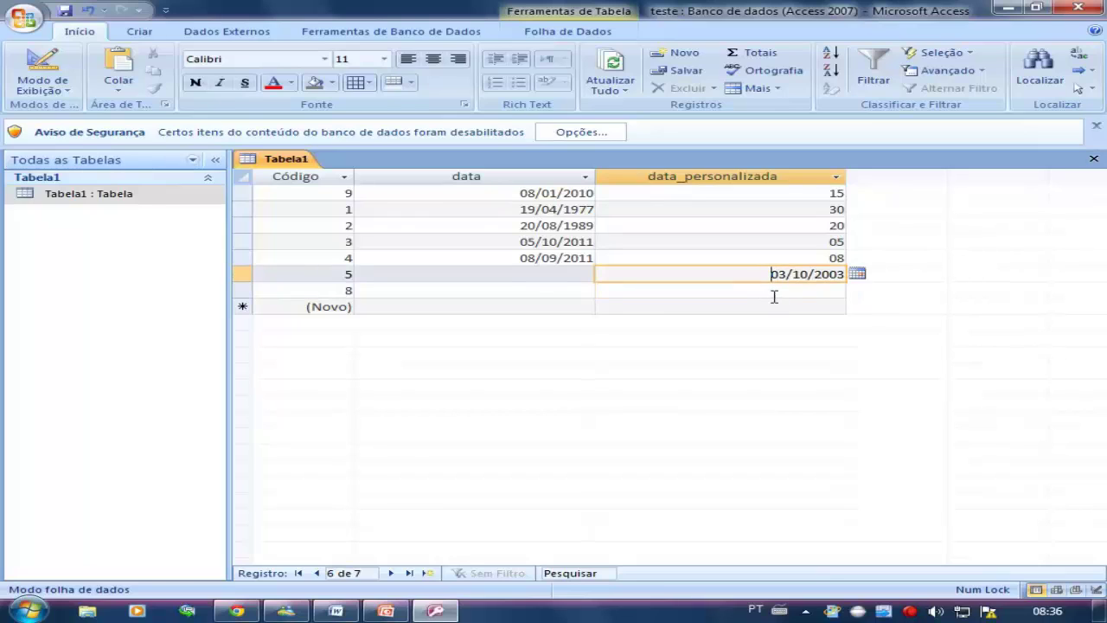
pyautogui.click(774, 297)
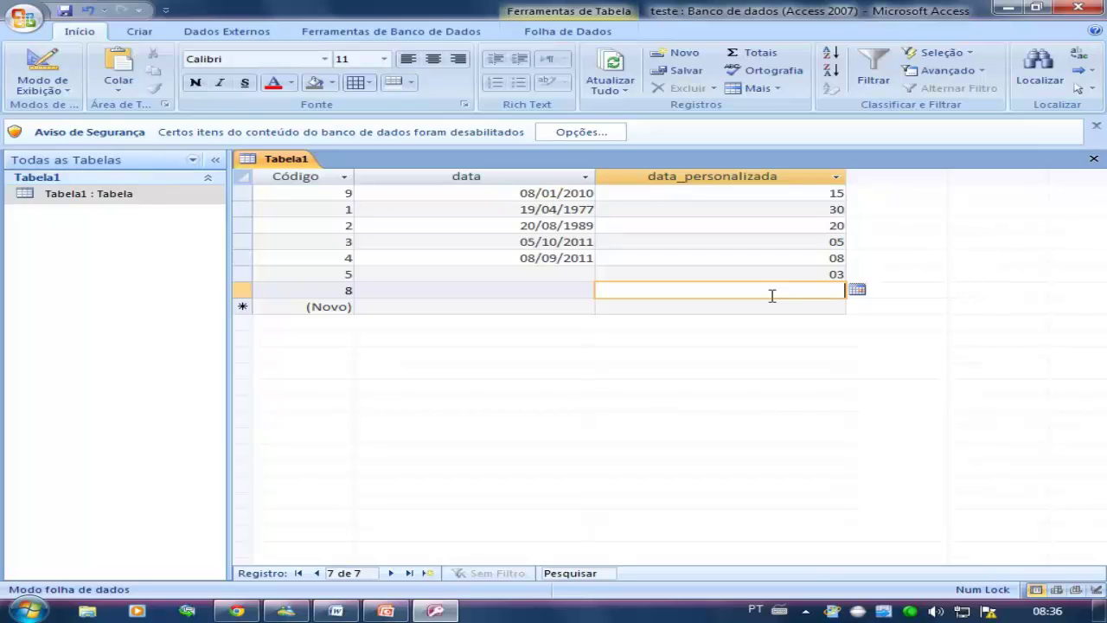
# Return Tabela1 to design view and select data_personalizada's Máscara de entrada property
pyautogui.click(39, 71)
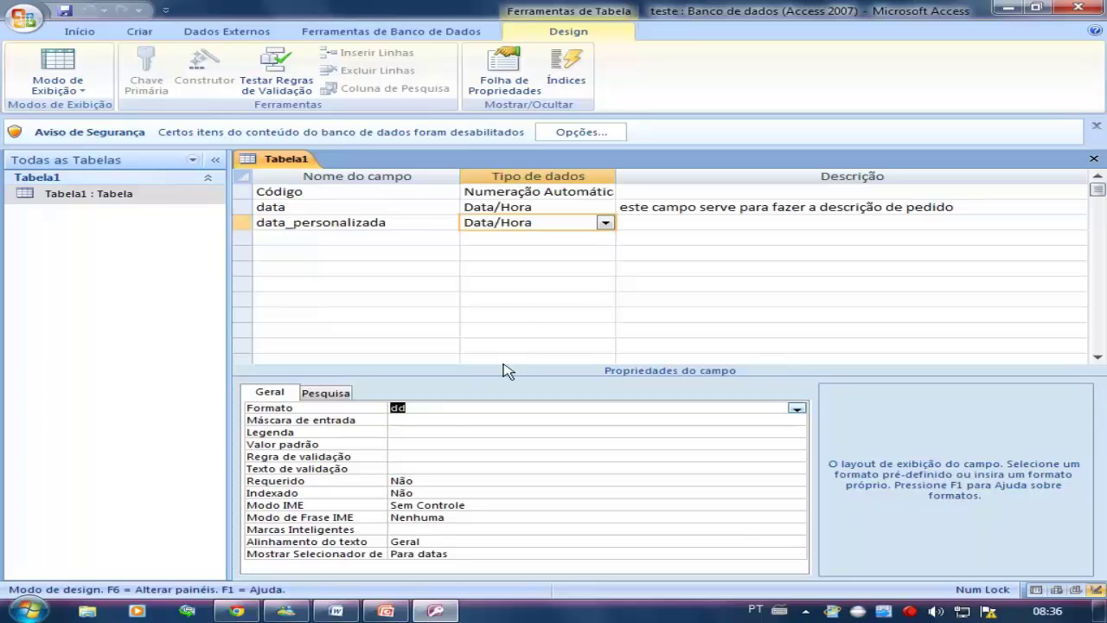
pyautogui.click(452, 420)
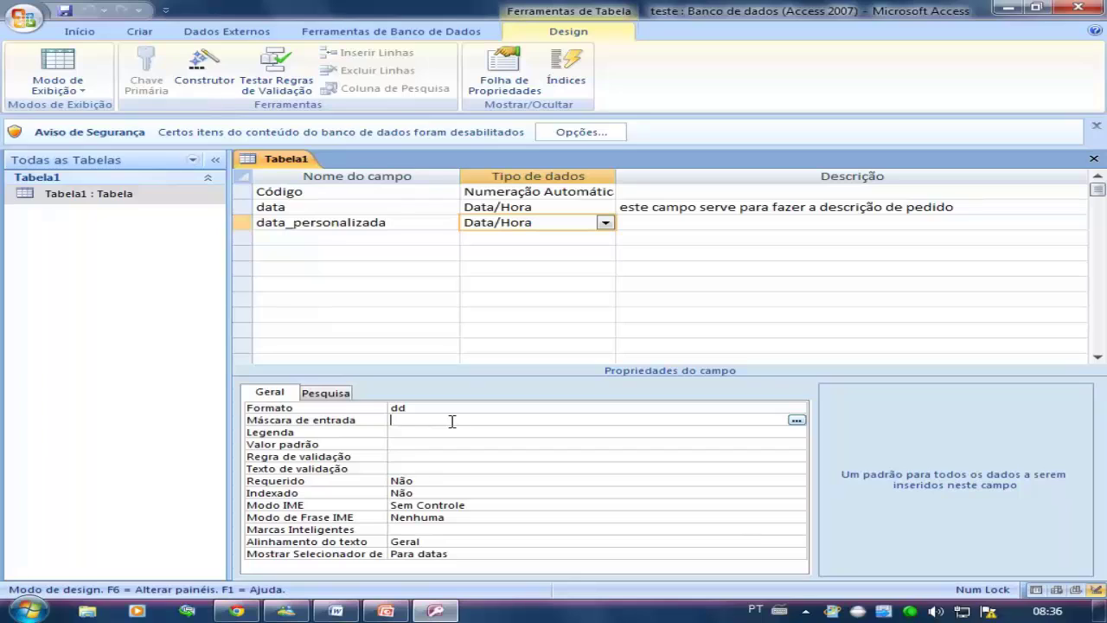
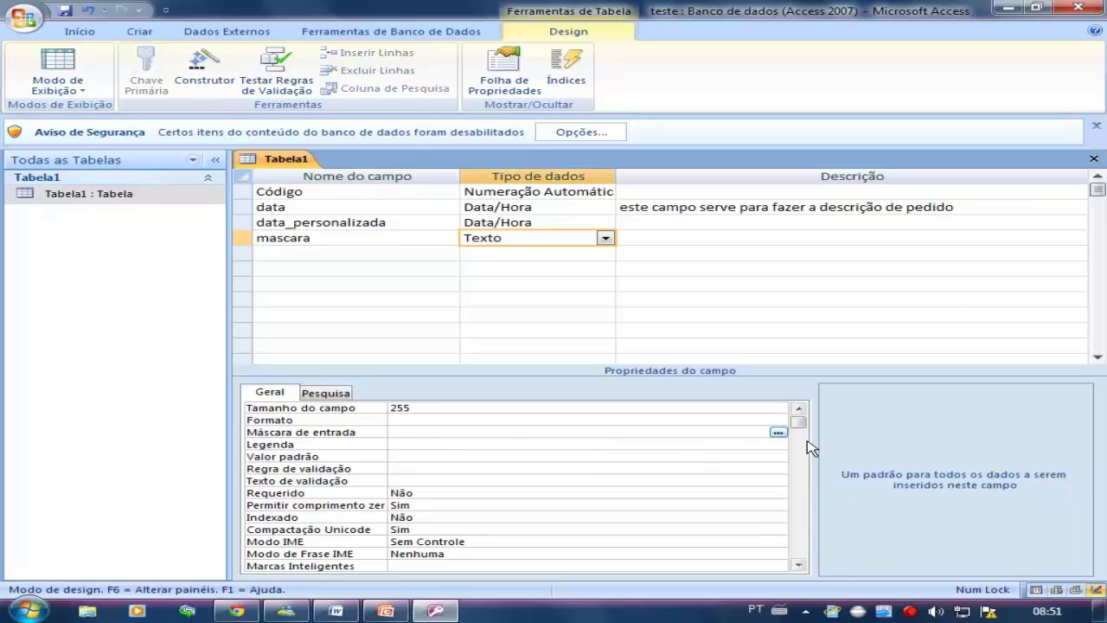
pyautogui.click(778, 433)
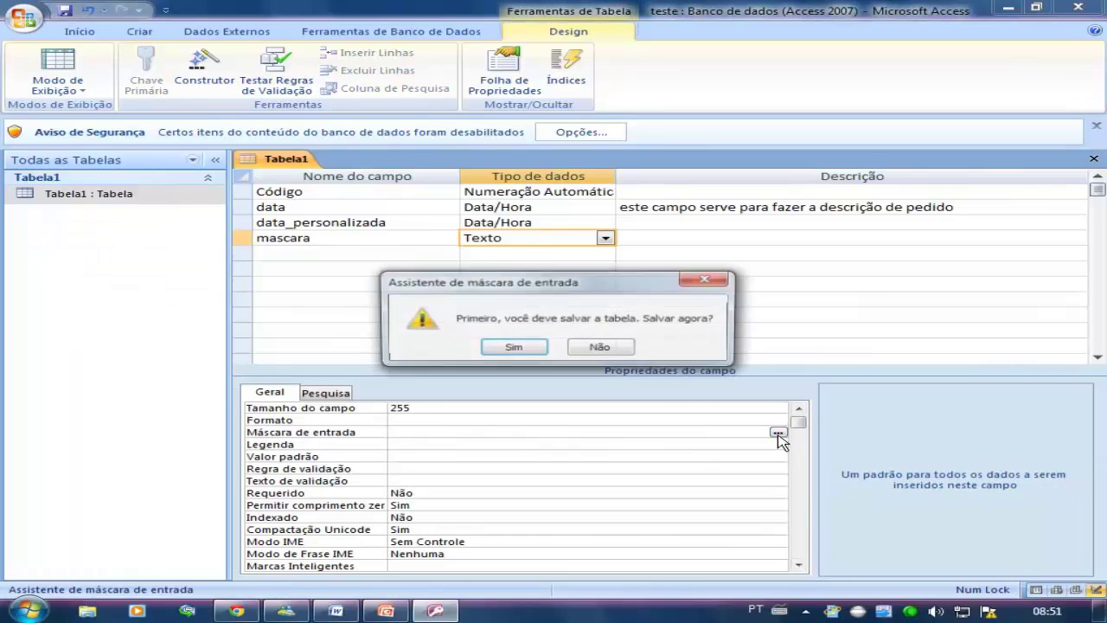
pyautogui.click(588, 350)
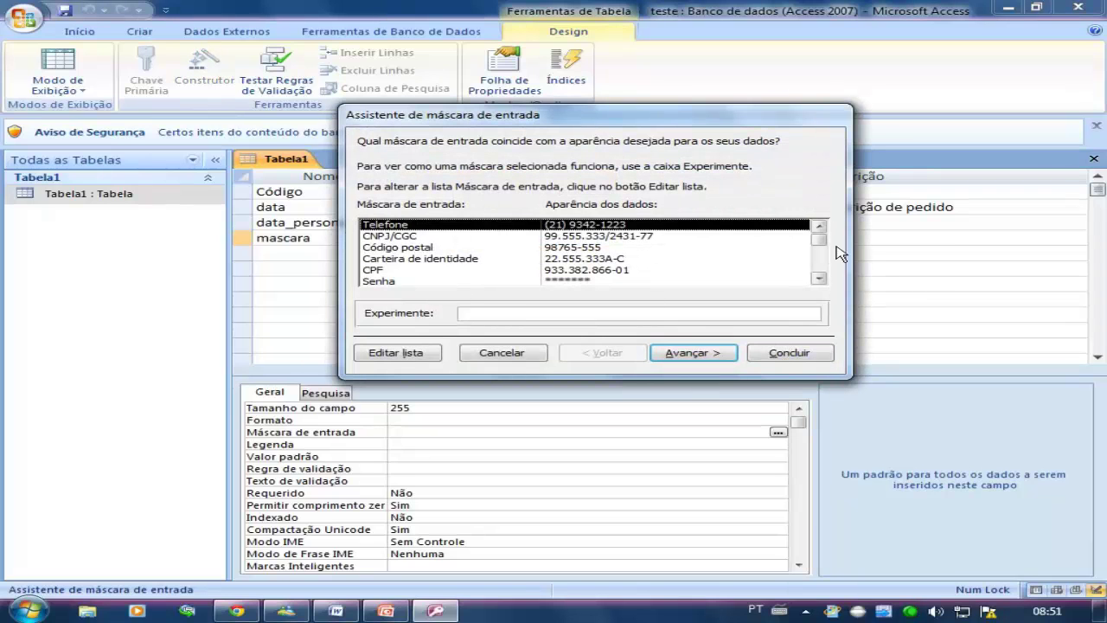
pyautogui.moveTo(819, 240); pyautogui.dragTo(831, 236)
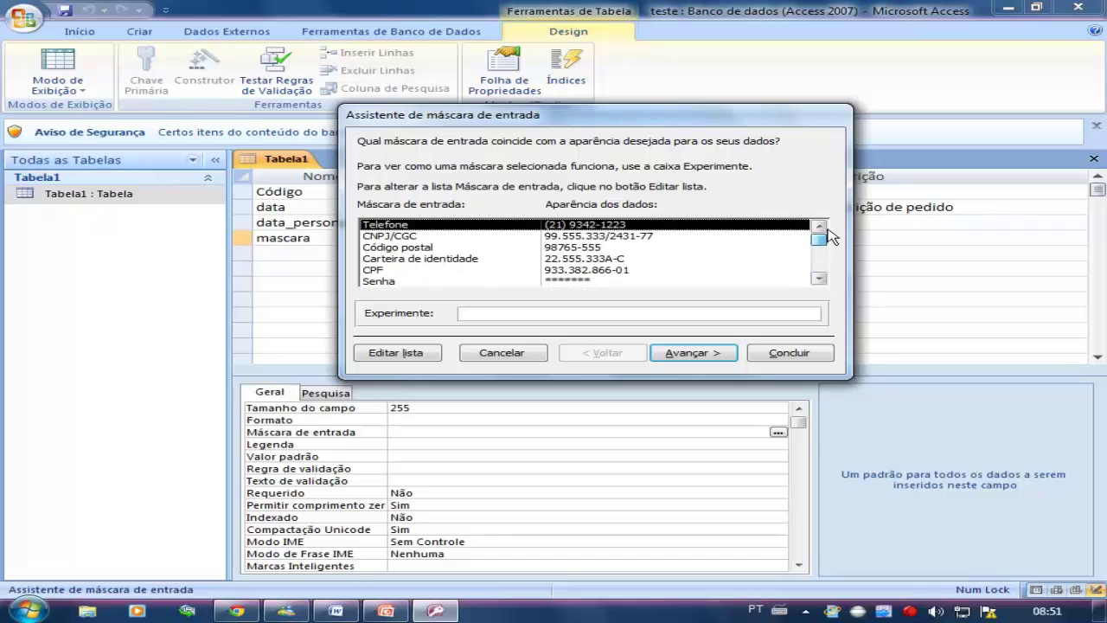
pyautogui.click(819, 279)
pyautogui.click(819, 279)
pyautogui.click(820, 278)
pyautogui.click(818, 278)
pyautogui.click(819, 279)
pyautogui.click(818, 279)
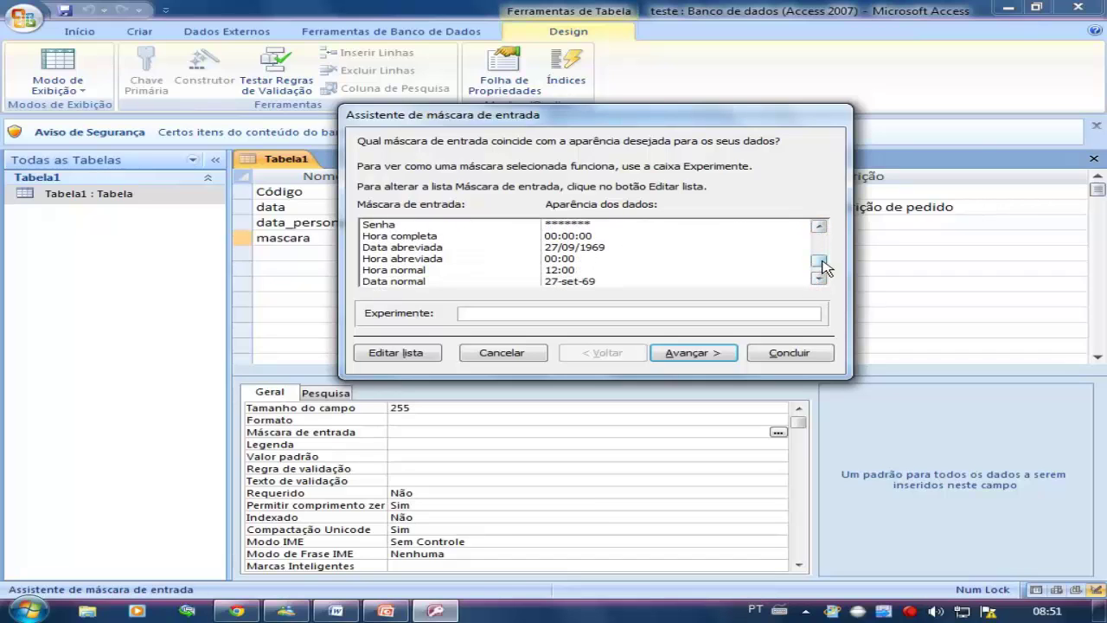
pyautogui.moveTo(820, 267); pyautogui.dragTo(820, 227)
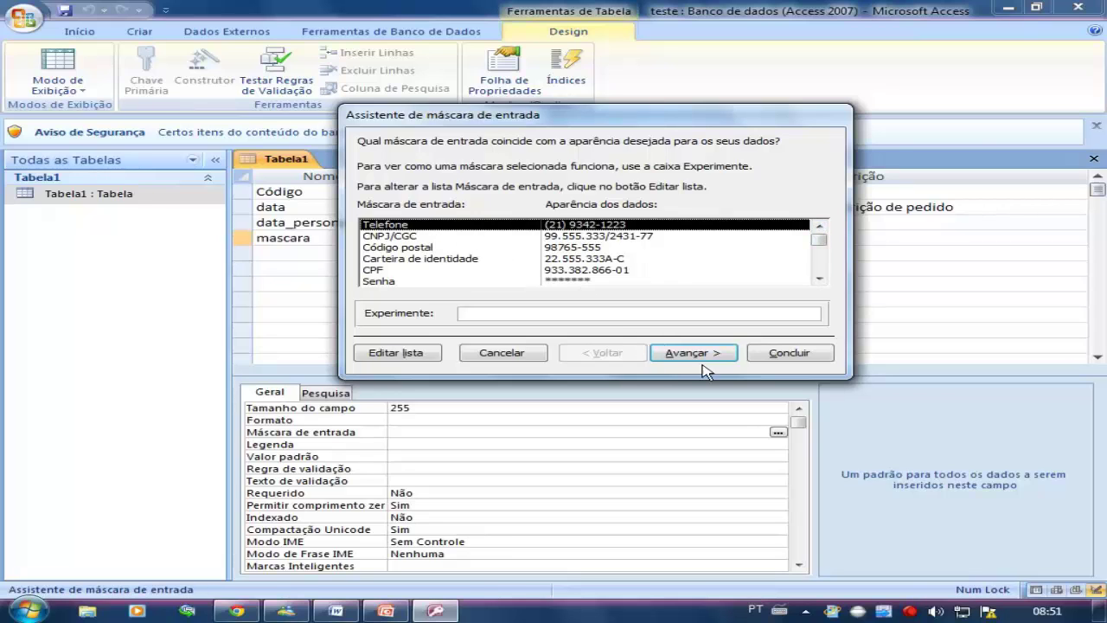
pyautogui.click(783, 353)
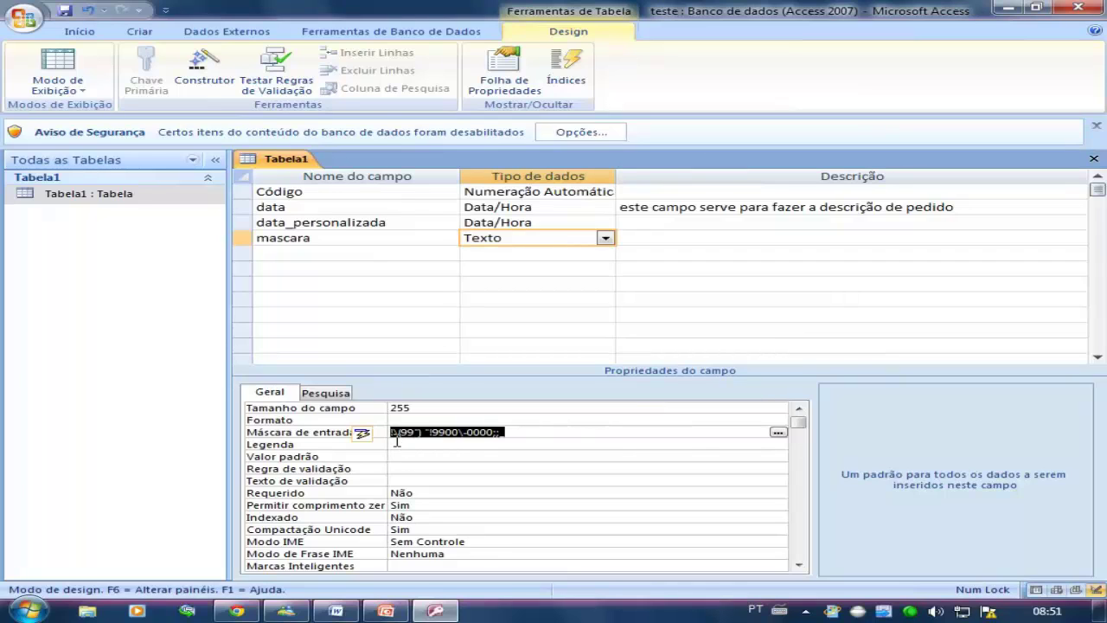
pyautogui.click(397, 443)
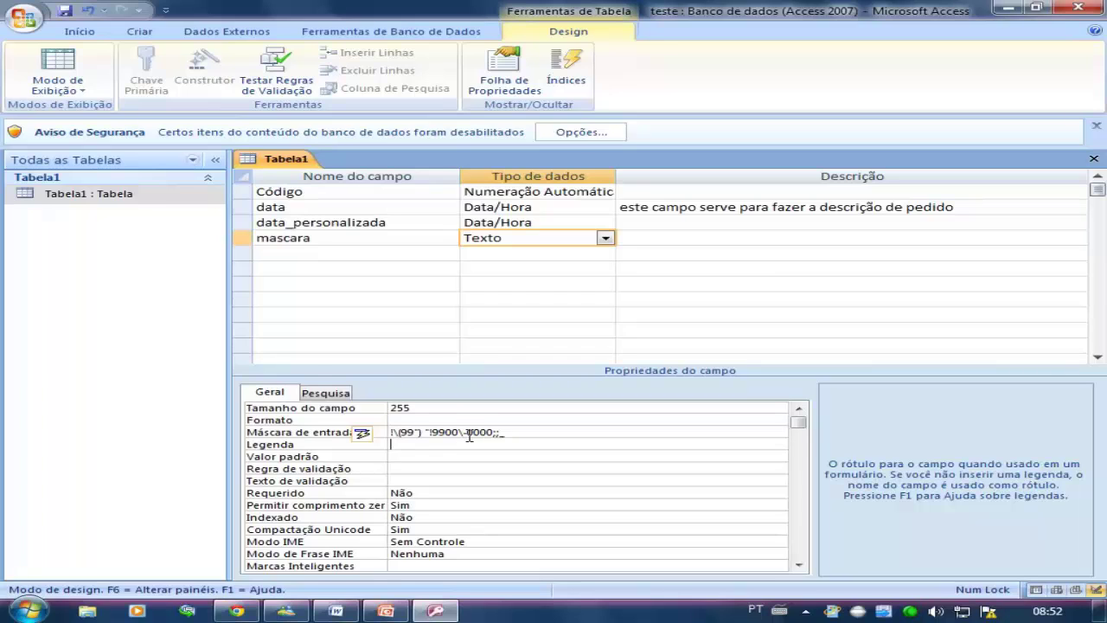
pyautogui.press('Return')
pyautogui.click(457, 433)
pyautogui.write('\\')
pyautogui.click(503, 432)
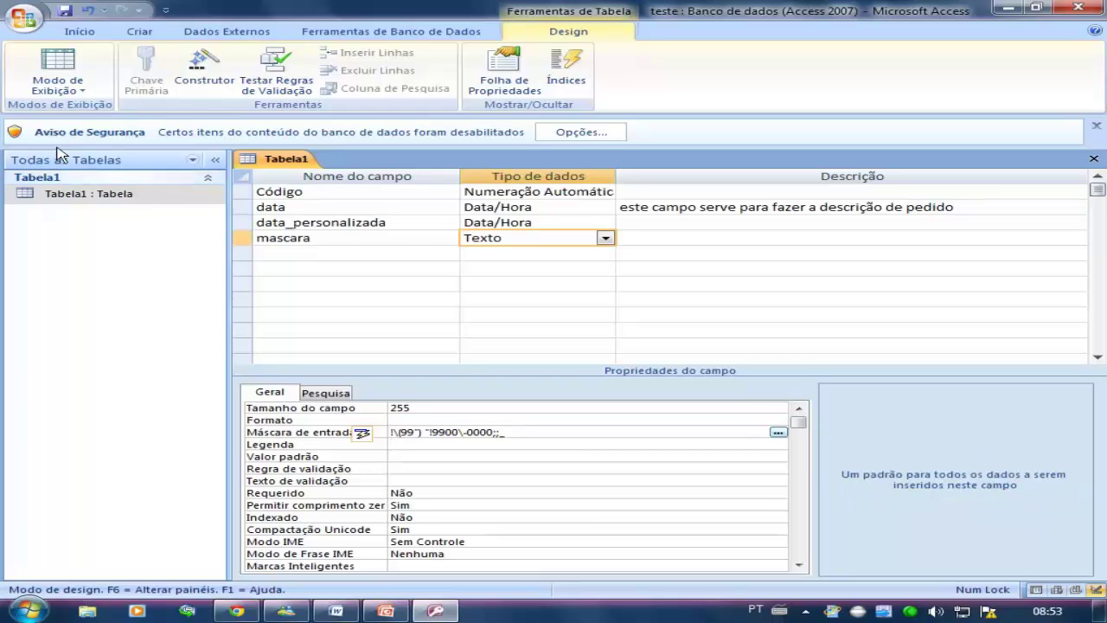
# Switch to Datasheet view and place the caret in the first record's mascara cell
pyautogui.click(69, 67)
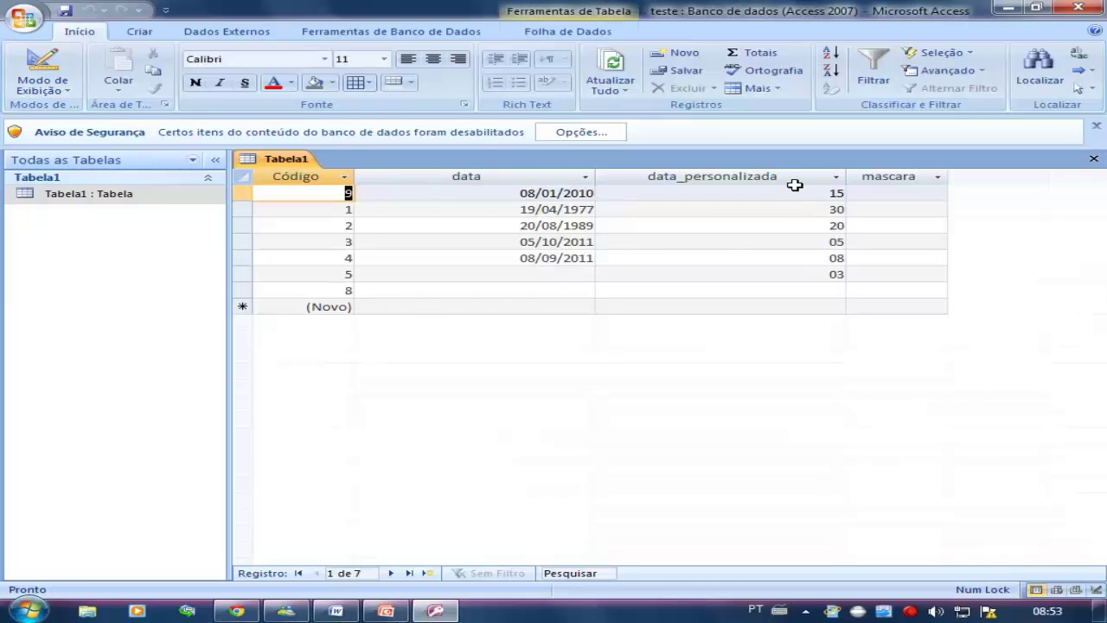
pyautogui.click(820, 193)
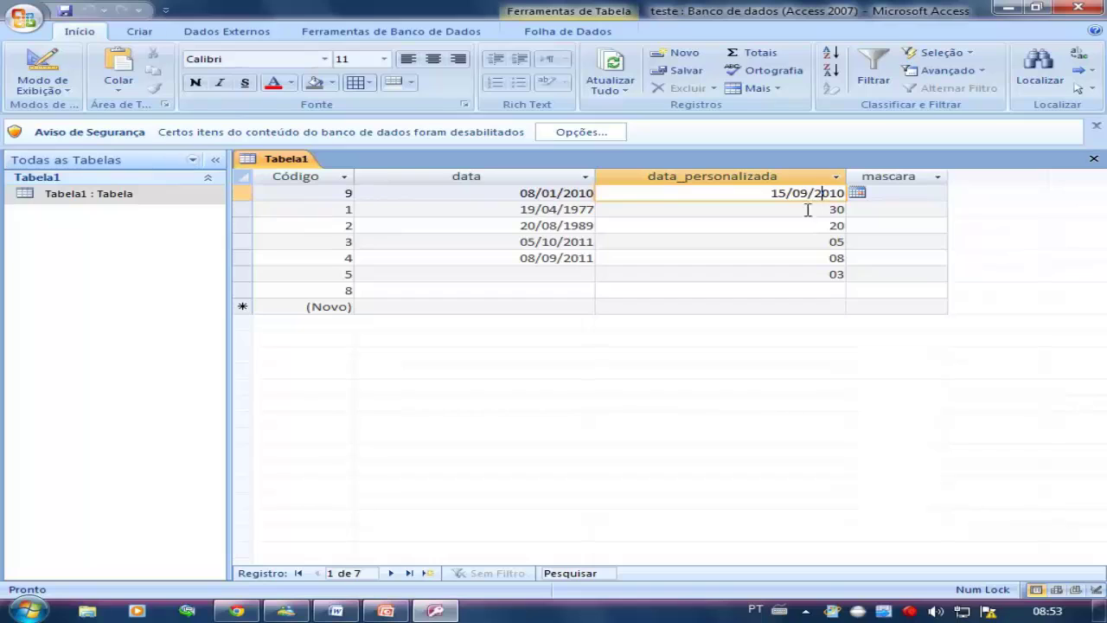
pyautogui.click(813, 209)
pyautogui.click(863, 193)
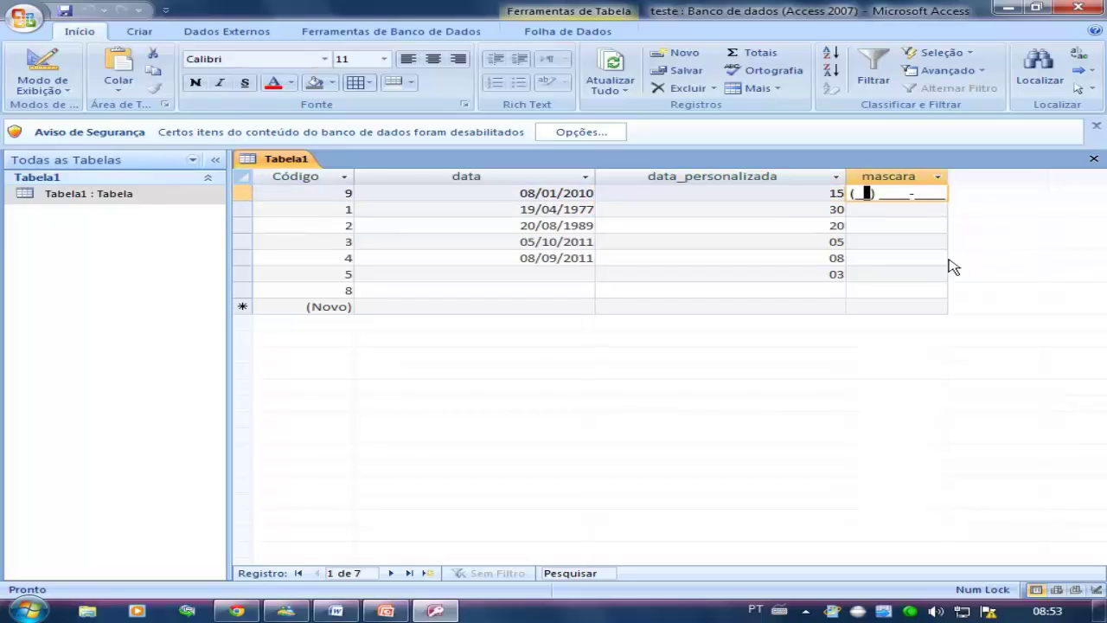
pyautogui.press('Home')
pyautogui.hotkey('shift', 'Tab')
pyautogui.press('Tab')
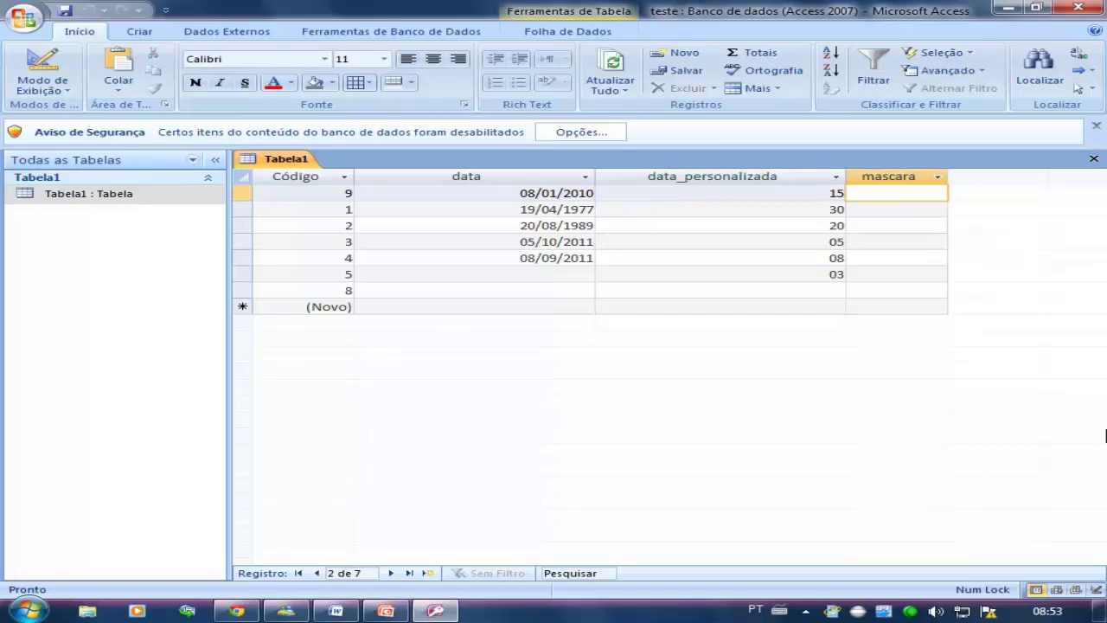
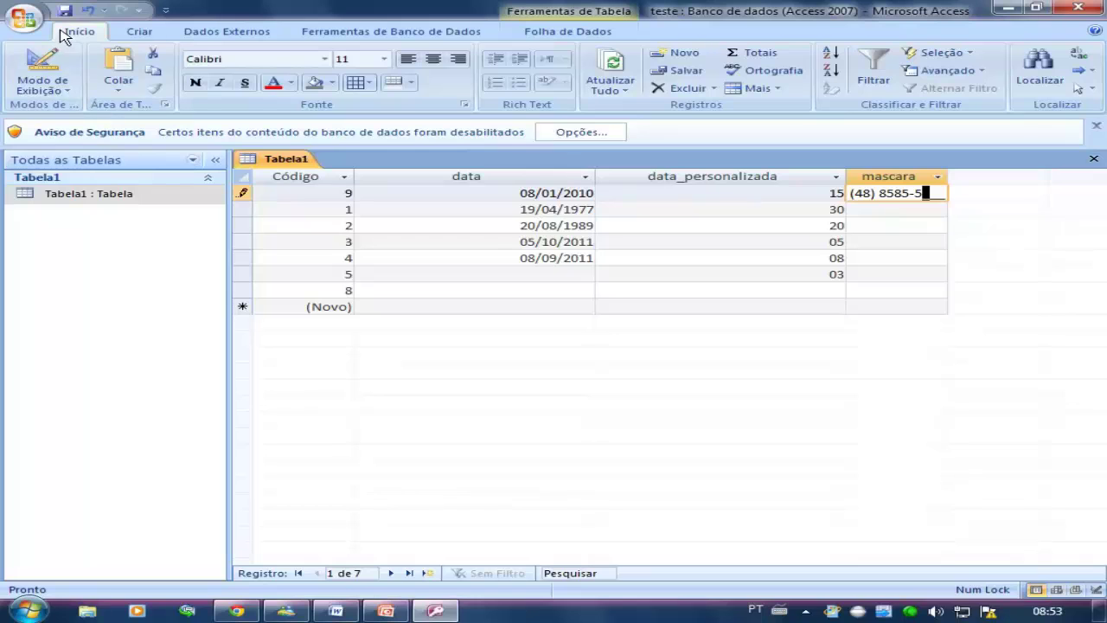
# Enter a complete test phone number in the mascara cell, dismissing the mask warnings
pyautogui.click(50, 70)
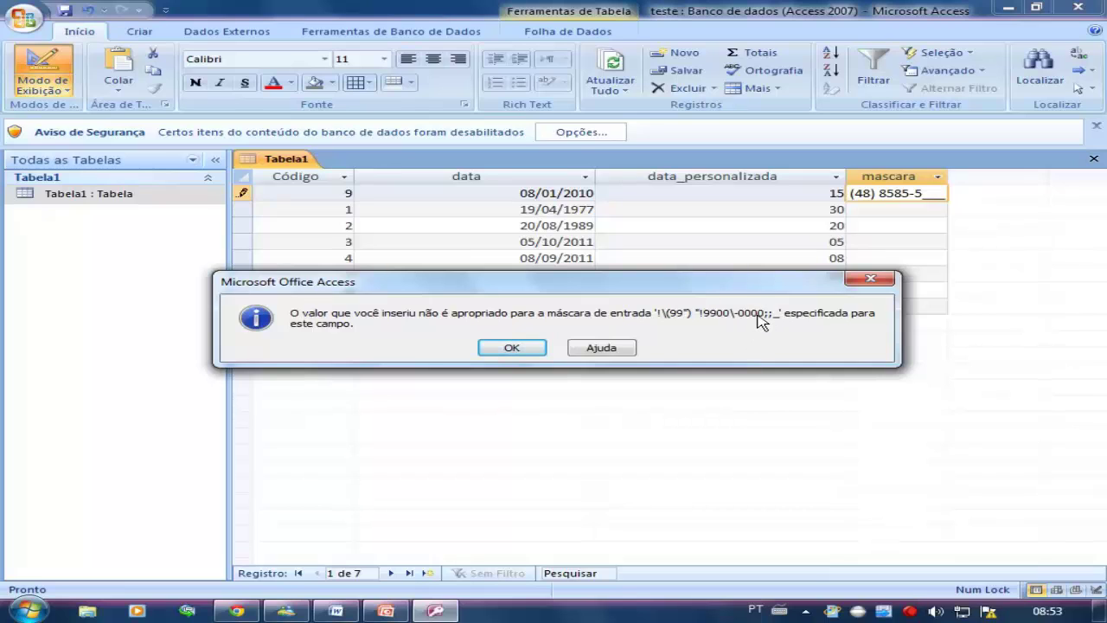
pyautogui.press('Return')
pyautogui.press('Return')
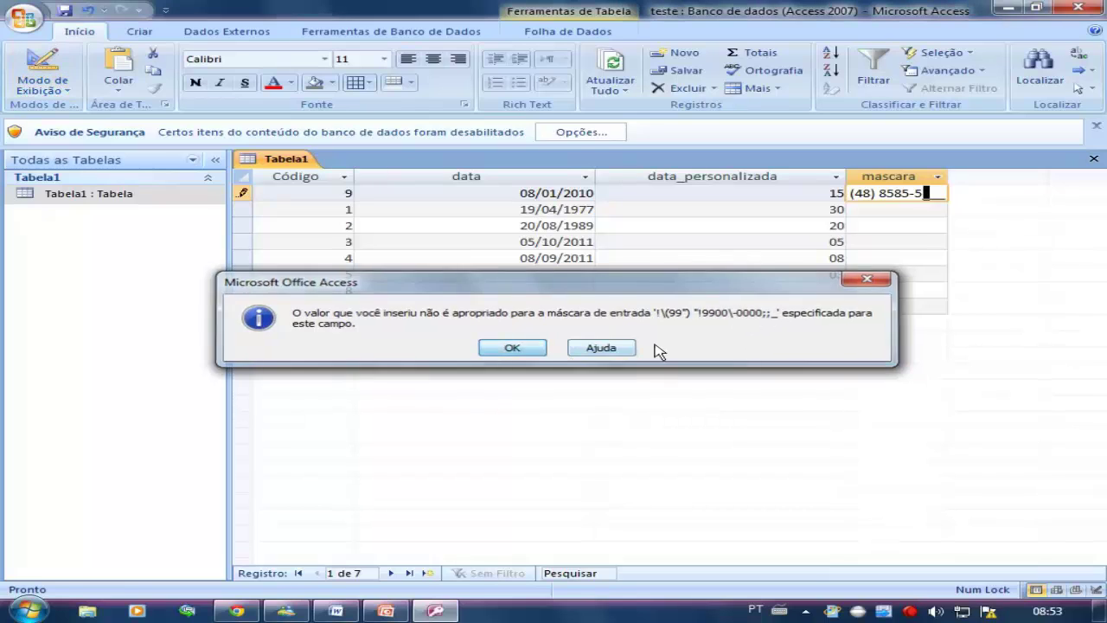
pyautogui.press('Return')
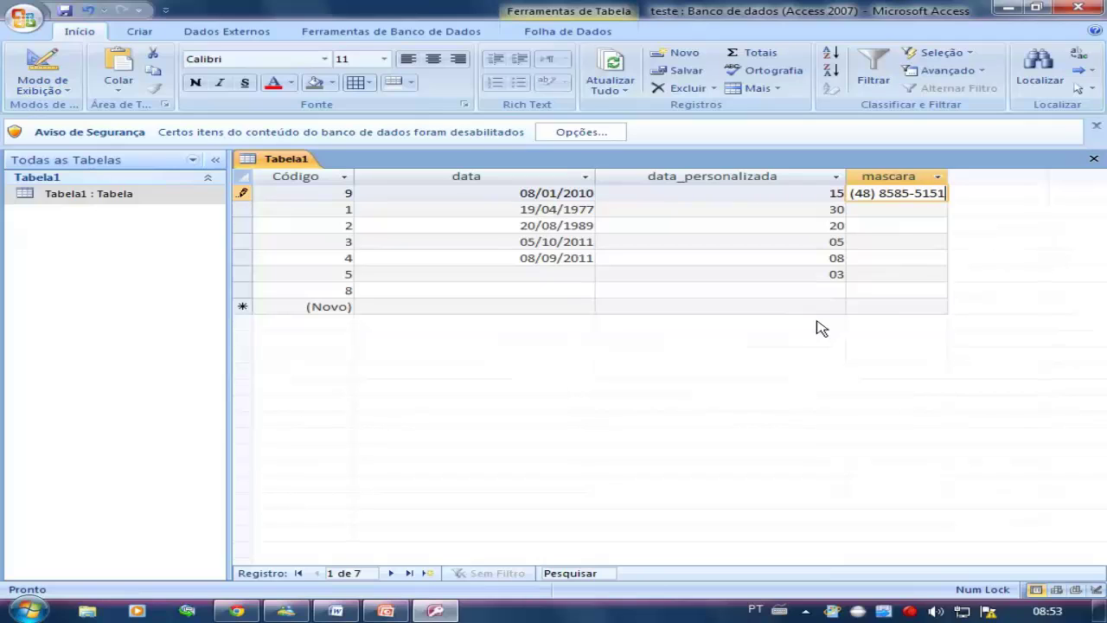
pyautogui.click(878, 212)
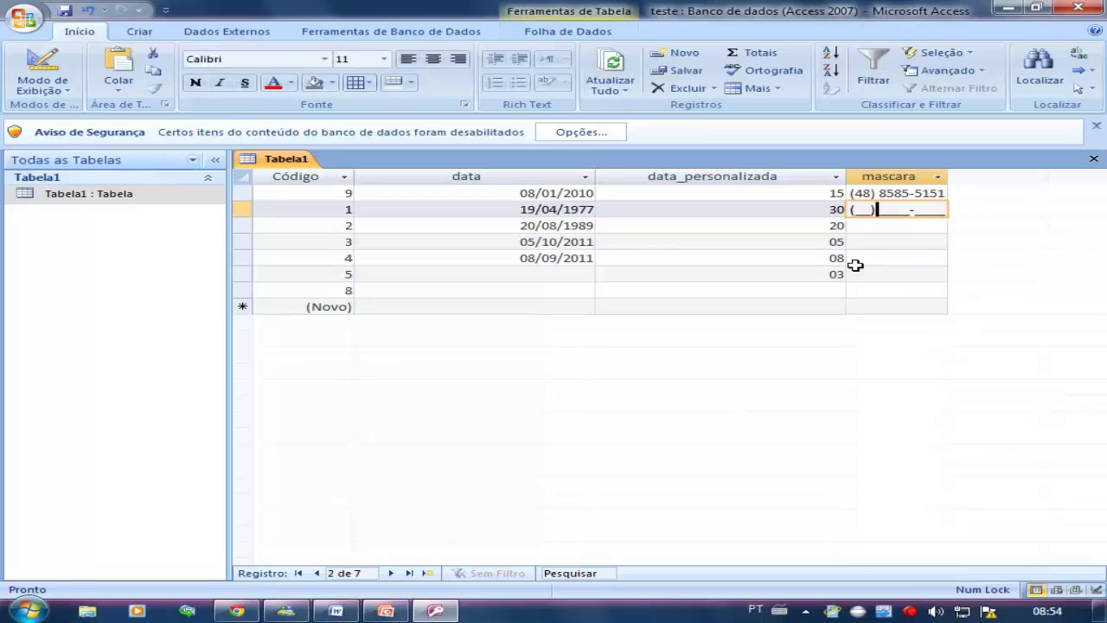
# Change the mask's trailing placeholder to @ and try it on record 2's mascara cell
pyautogui.click(42, 65)
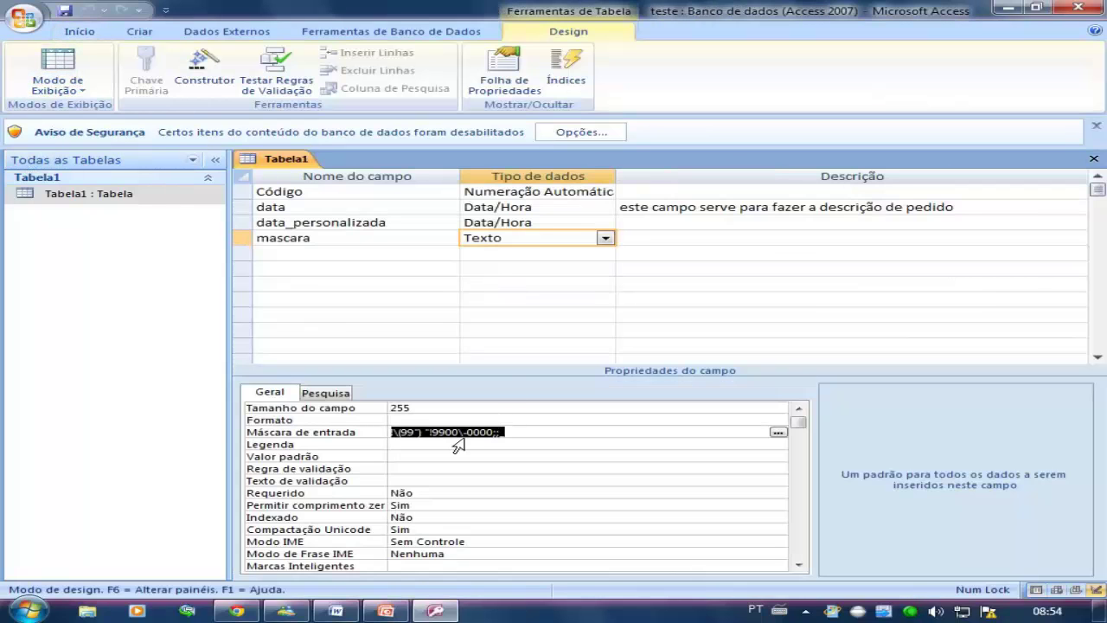
pyautogui.click(555, 435)
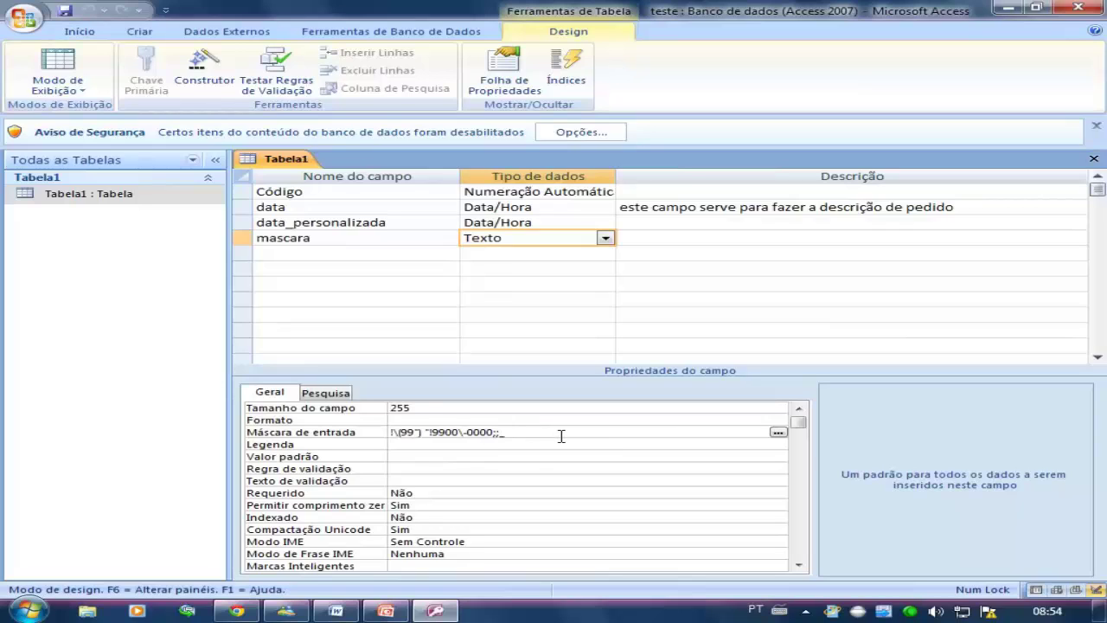
pyautogui.press('BackSpace')
pyautogui.write('@')
pyautogui.click(569, 445)
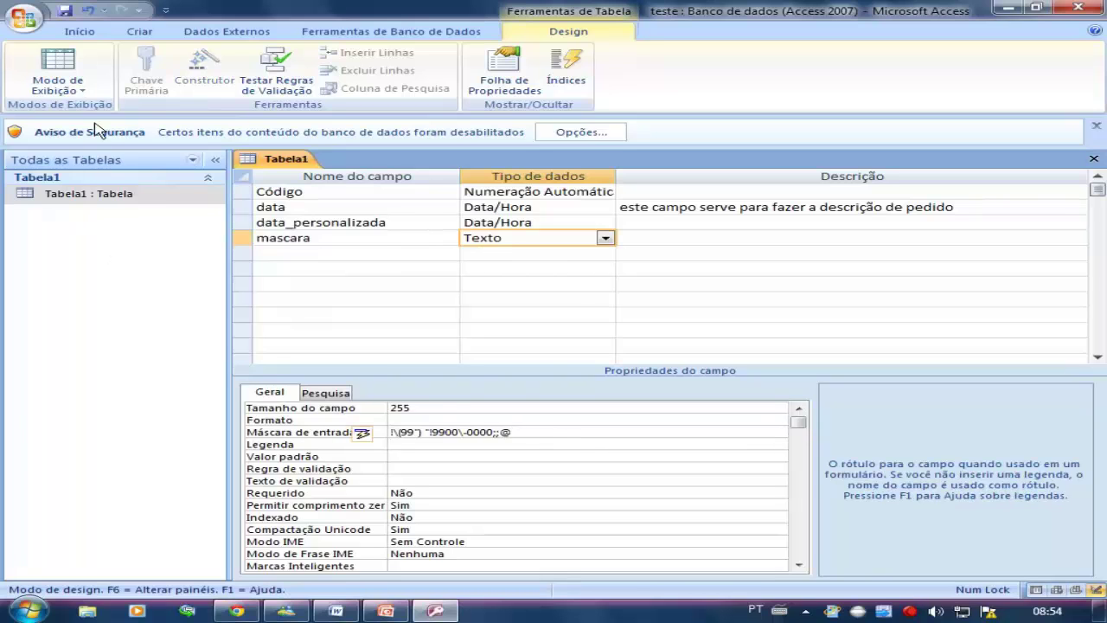
pyautogui.click(65, 11)
pyautogui.click(58, 69)
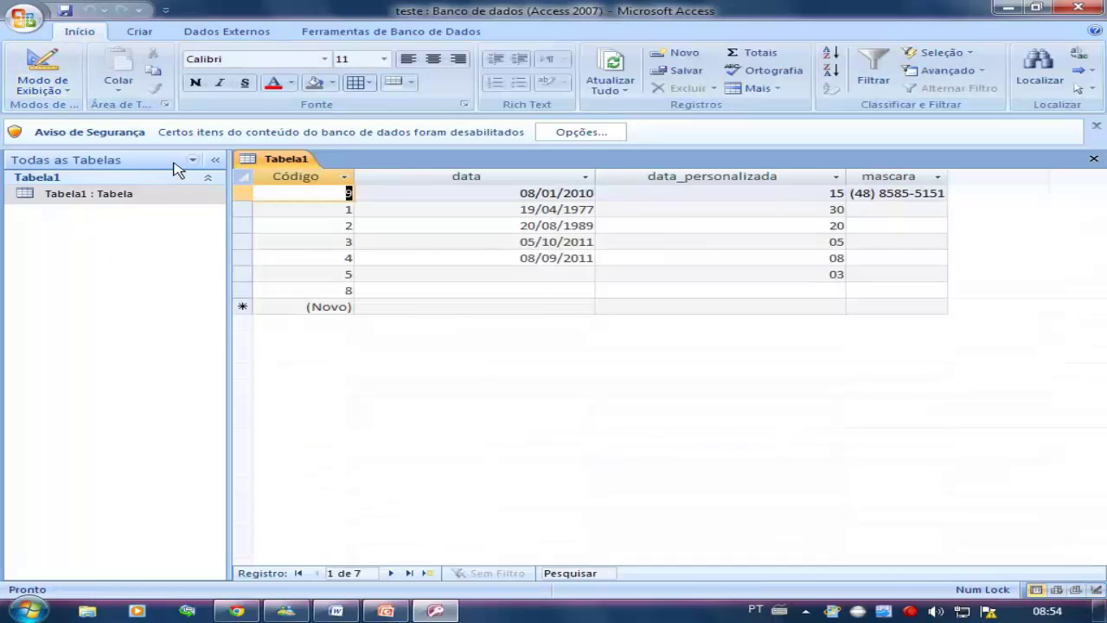
pyautogui.click(855, 209)
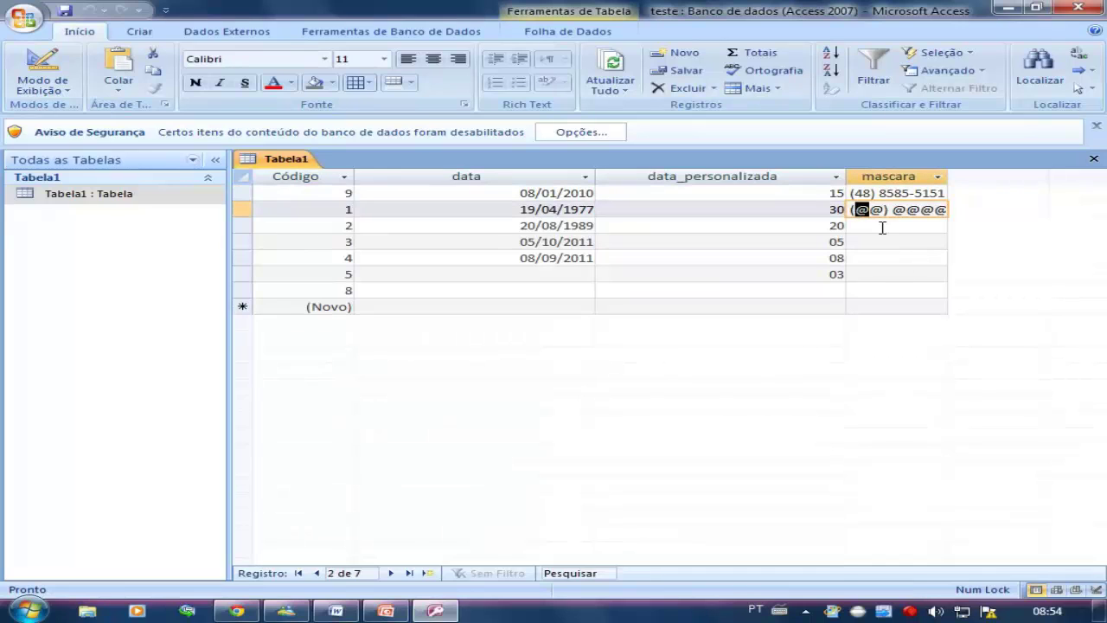
# Delete the trailing @ so the phone mask ends with ;; and no placeholder
pyautogui.click(62, 60)
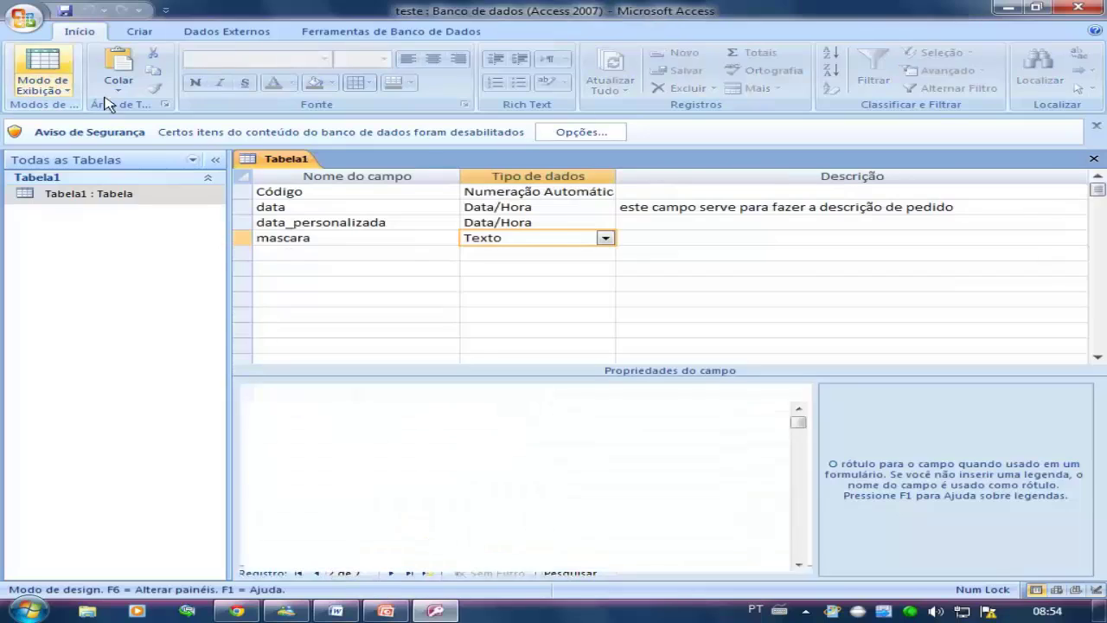
pyautogui.click(545, 435)
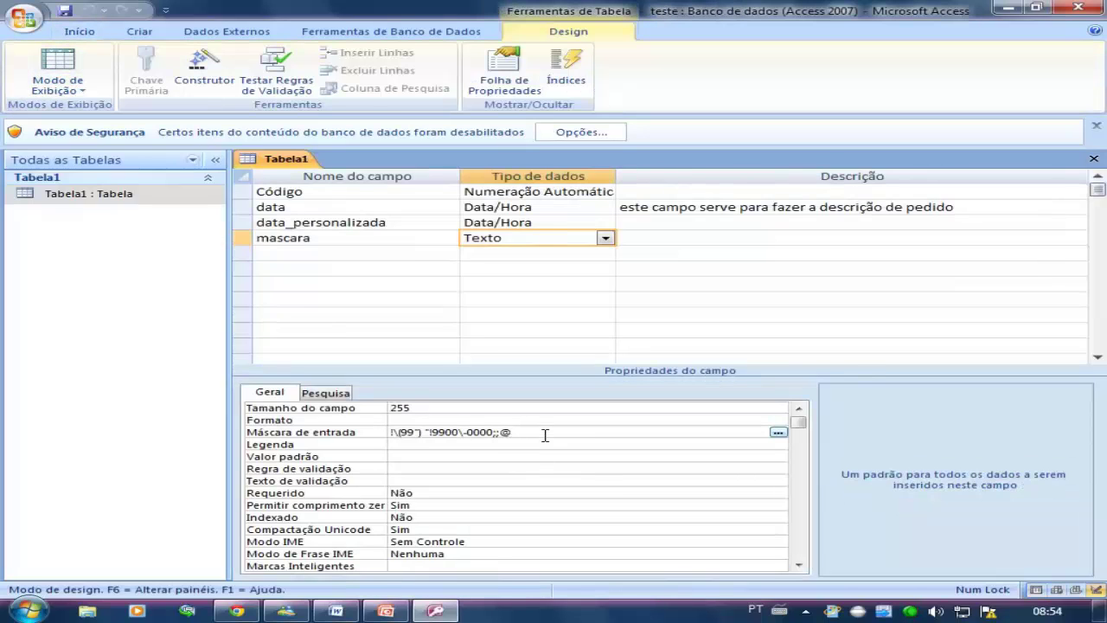
pyautogui.press('BackSpace')
pyautogui.write('_')
pyautogui.press('BackSpace')
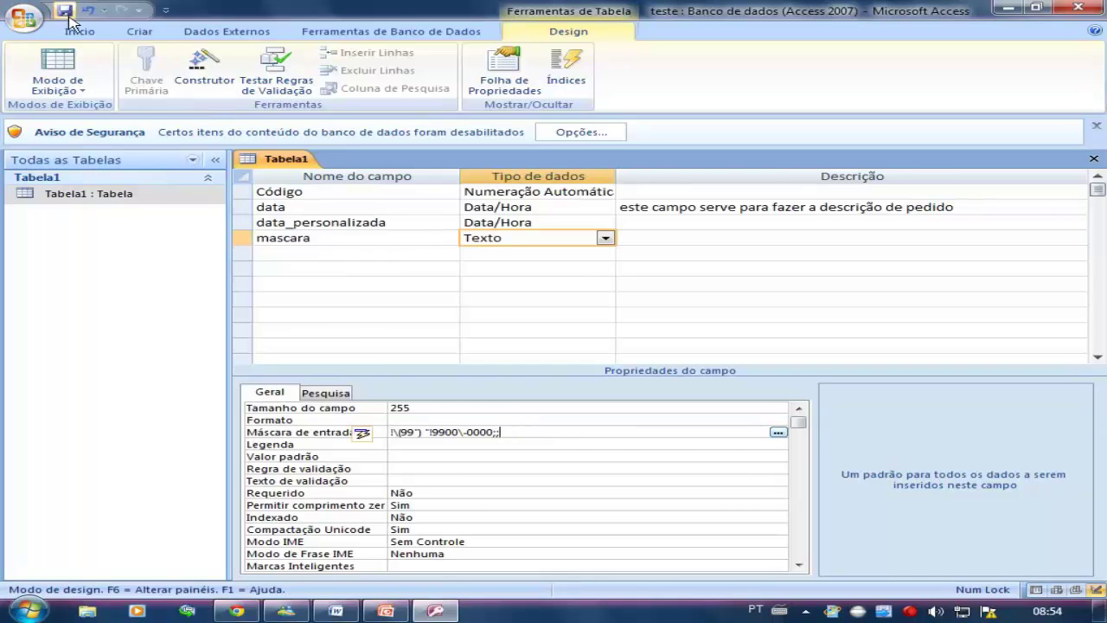
# Test the revised mask on record 2's mascara cell, then return to Design view
pyautogui.click(60, 64)
pyautogui.click(870, 209)
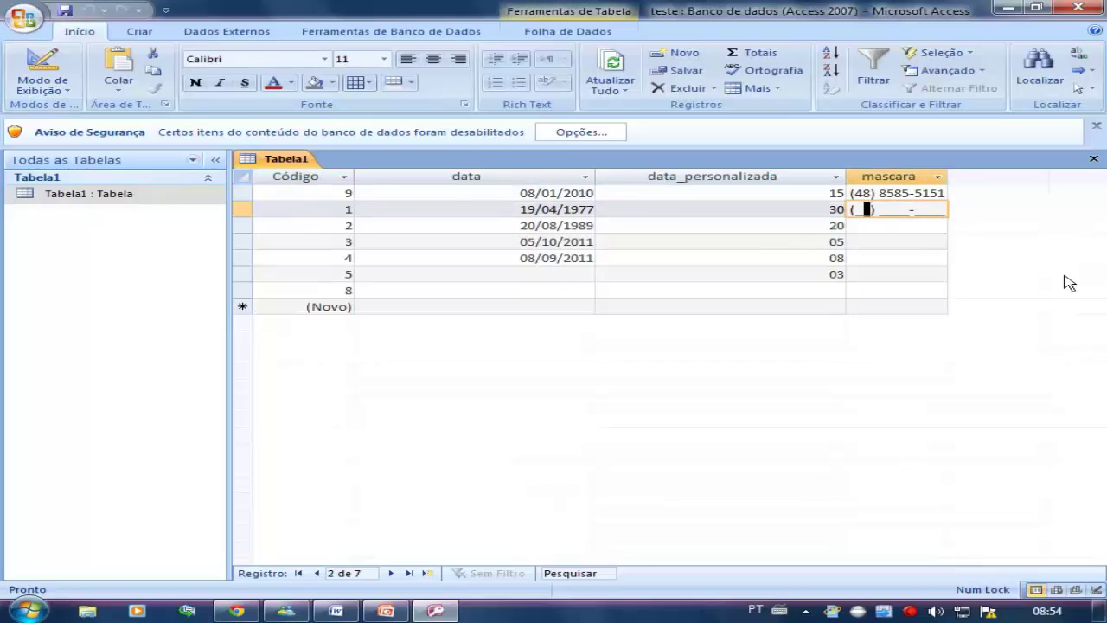
pyautogui.press('Left')
pyautogui.click(903, 211)
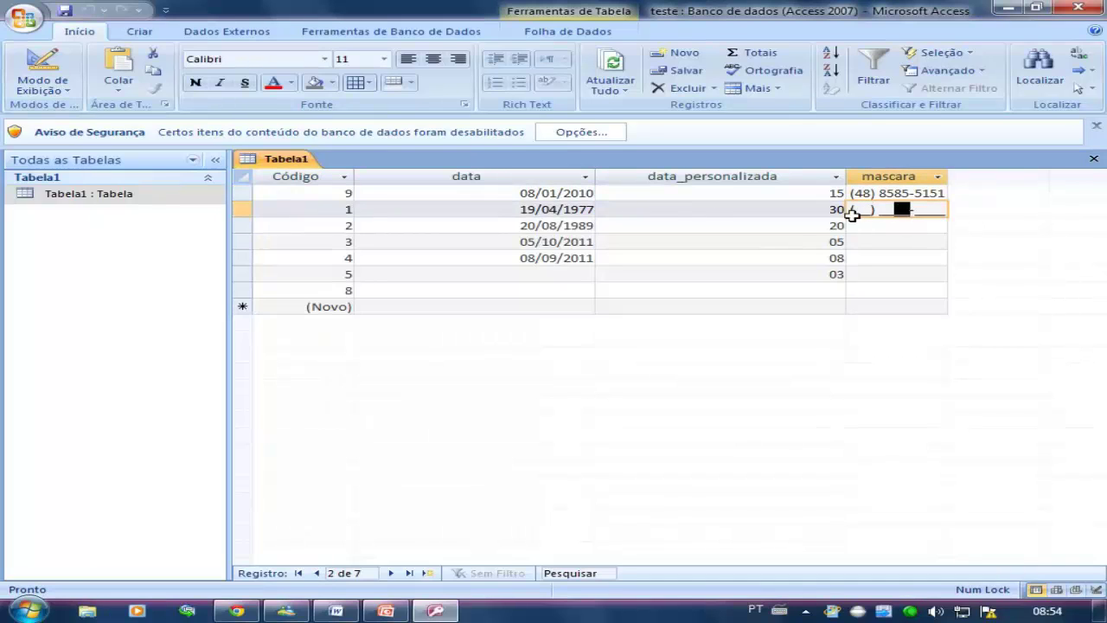
pyautogui.click(43, 65)
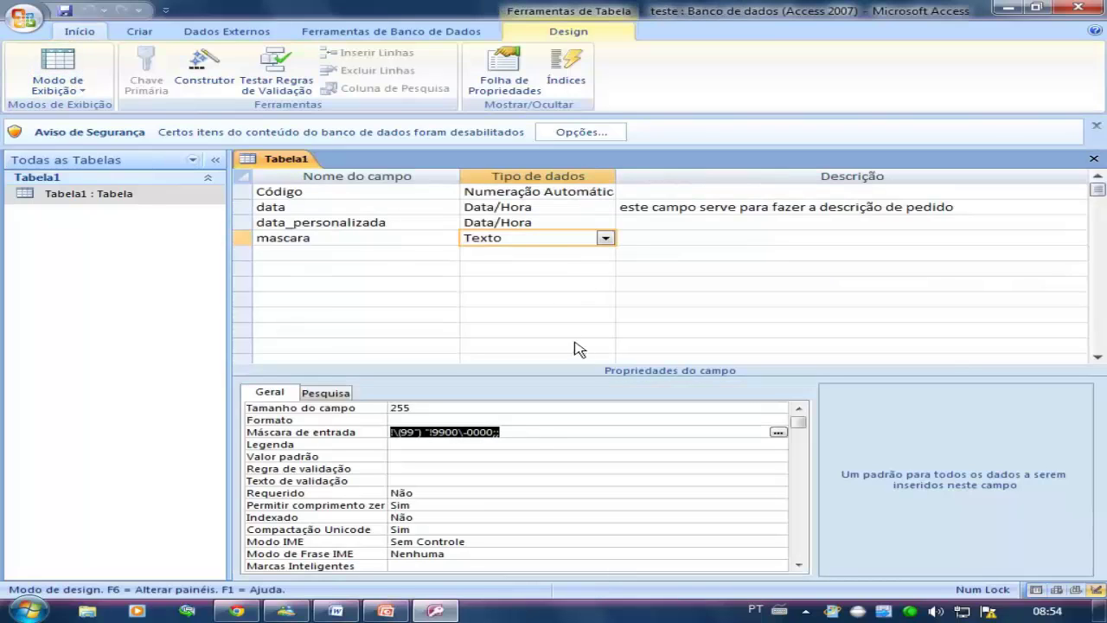
# Add back the _ placeholder, then apply the wizard's CNPJ/CGC mask 00\.000\.000/0000\-00;;_
pyautogui.click(514, 432)
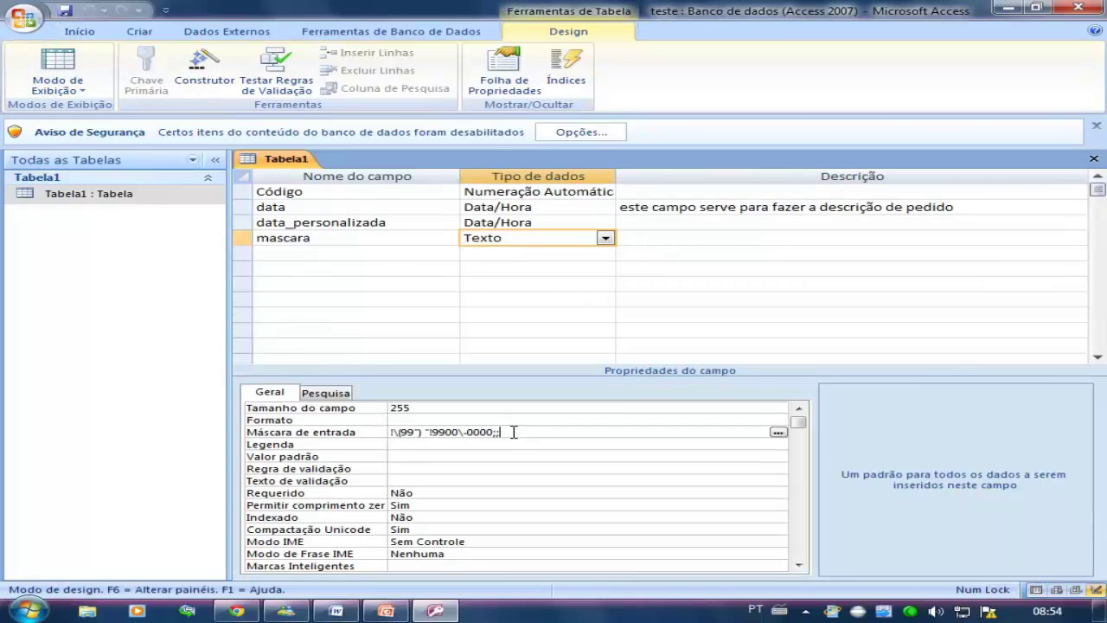
pyautogui.write('_')
pyautogui.click(778, 432)
pyautogui.click(525, 350)
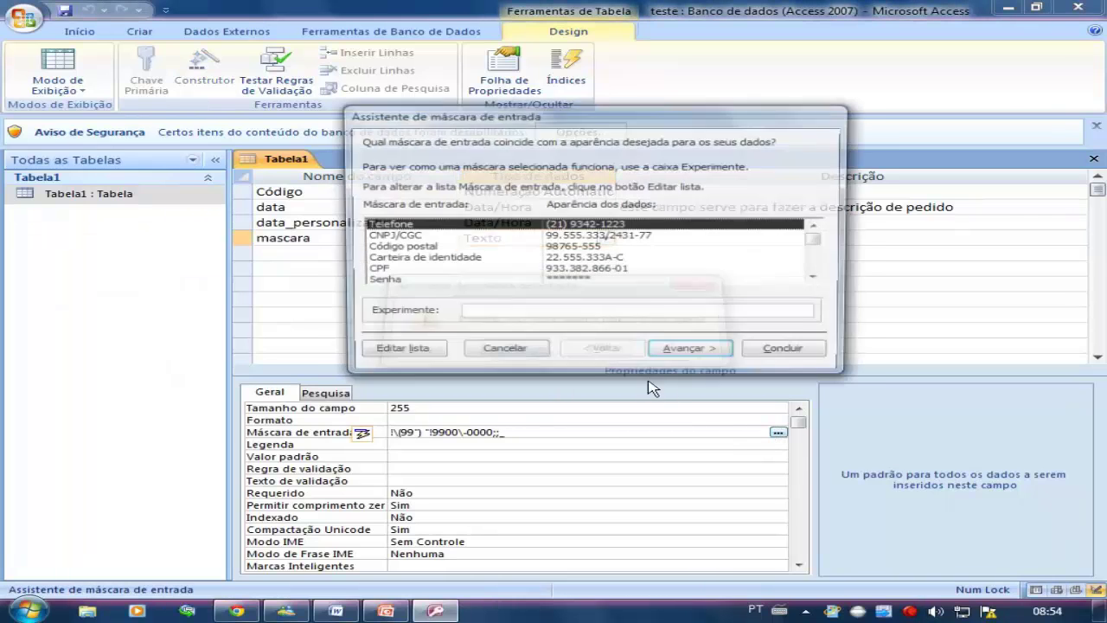
pyautogui.click(458, 237)
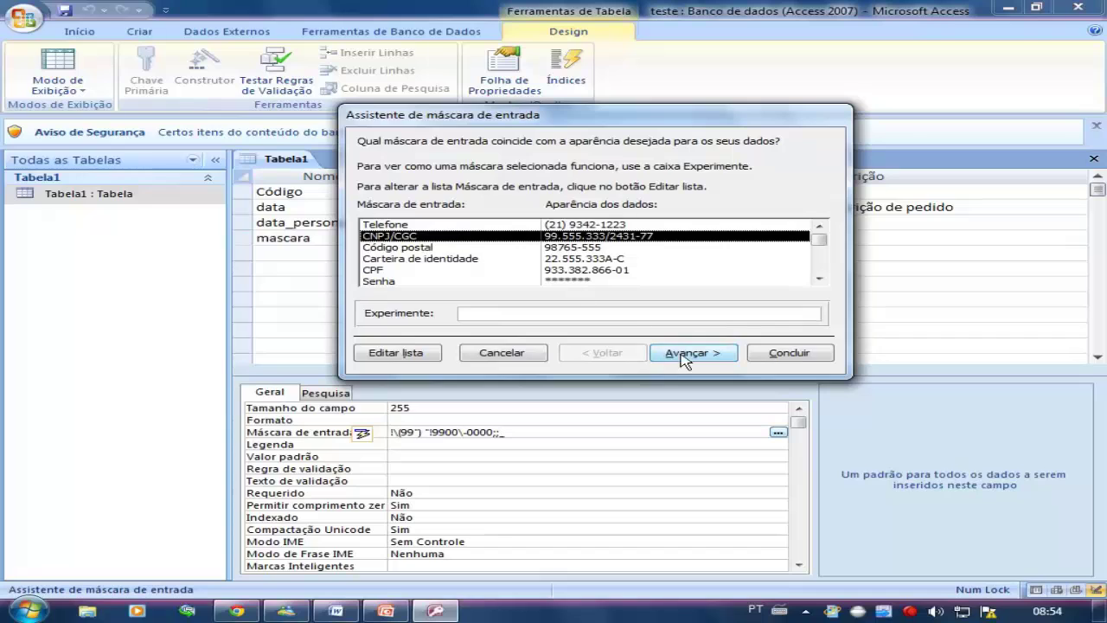
pyautogui.click(792, 353)
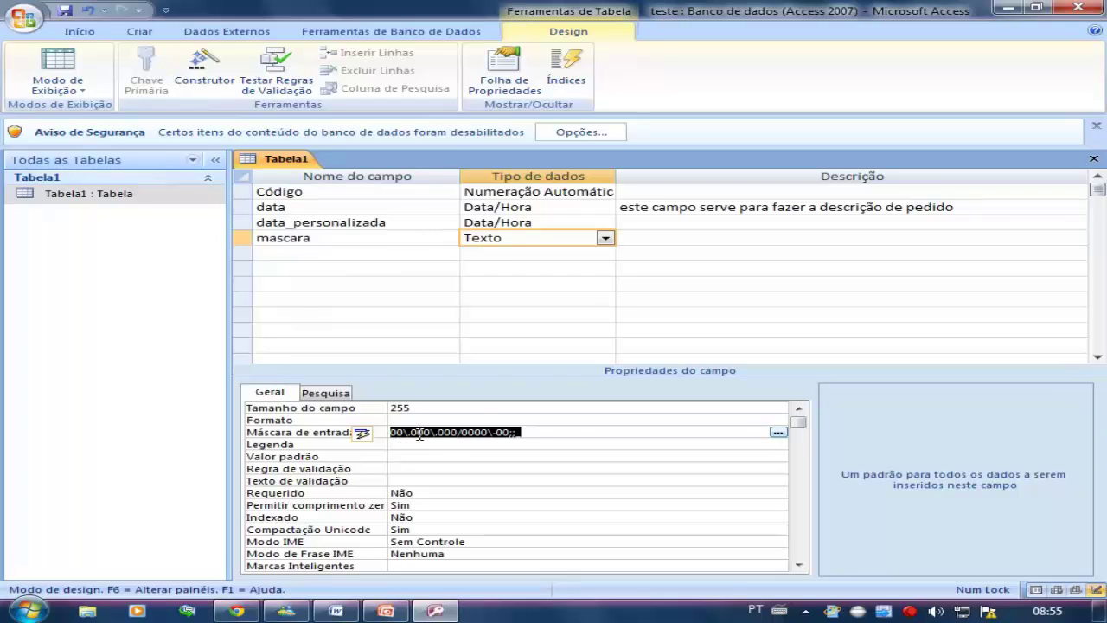
pyautogui.click(778, 431)
# Apply the wizard's Código postal mask to the mascara field
pyautogui.click(534, 345)
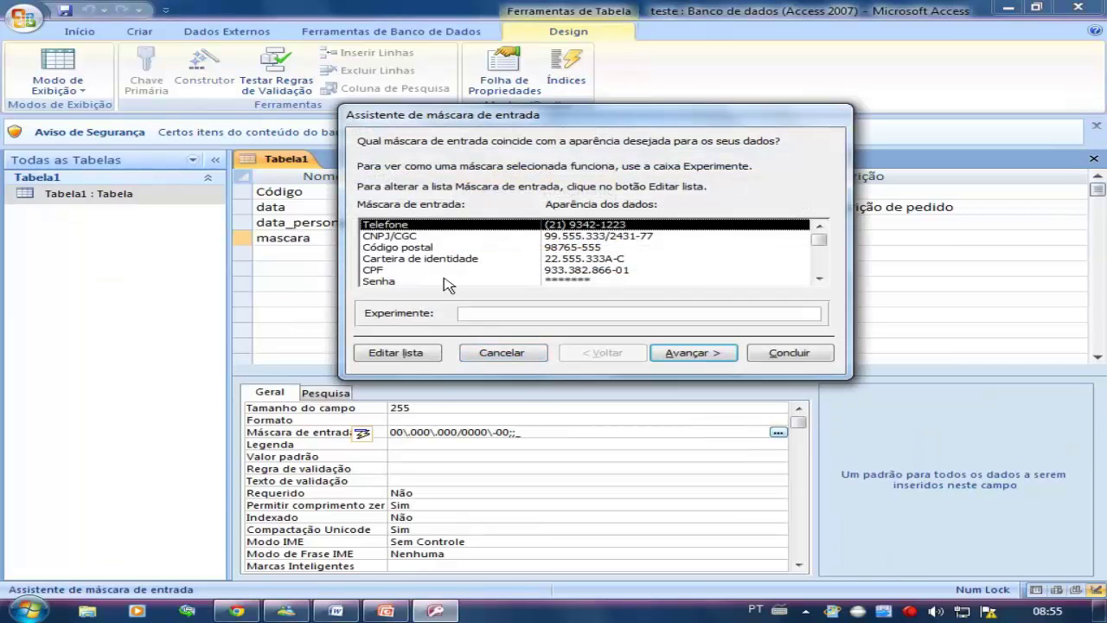
pyautogui.click(422, 249)
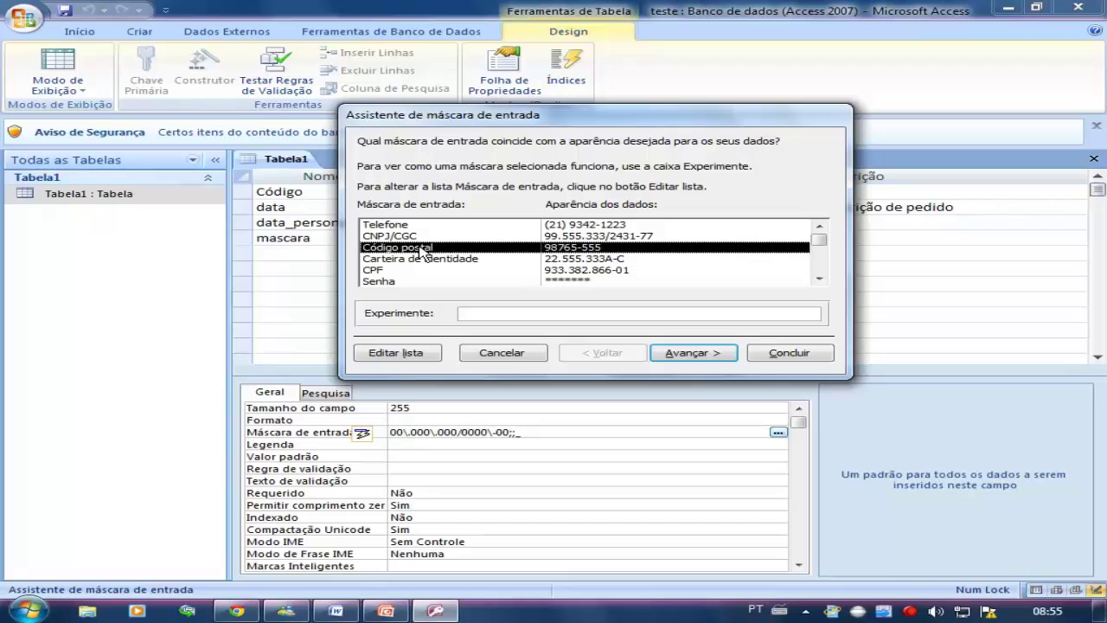
pyautogui.click(787, 353)
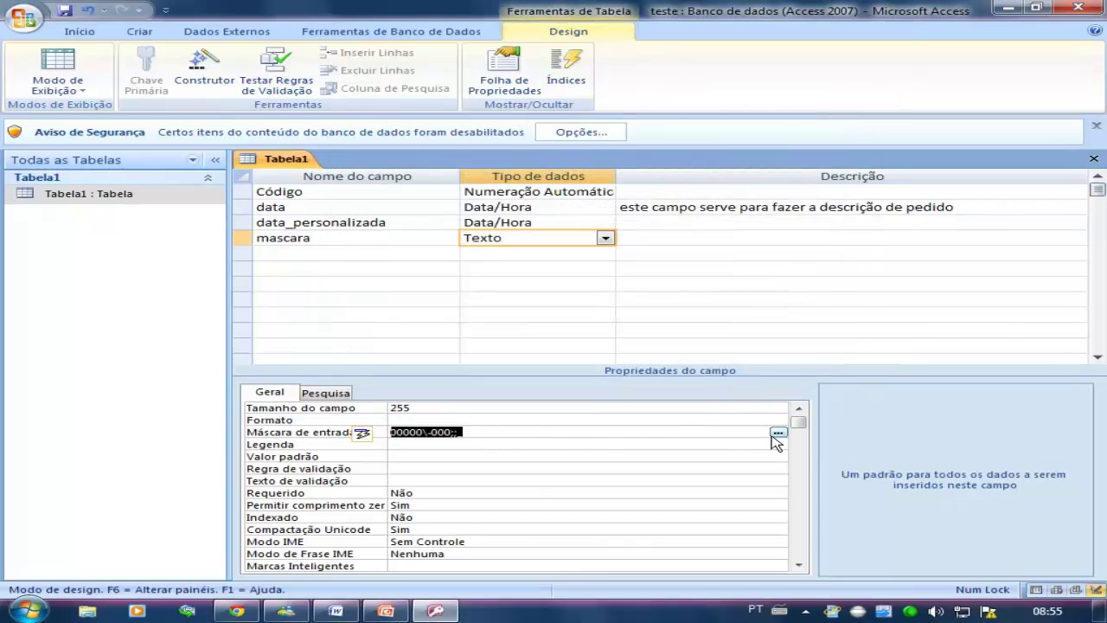
# Replace it with the wizard's CPF mask
pyautogui.click(779, 431)
pyautogui.click(524, 350)
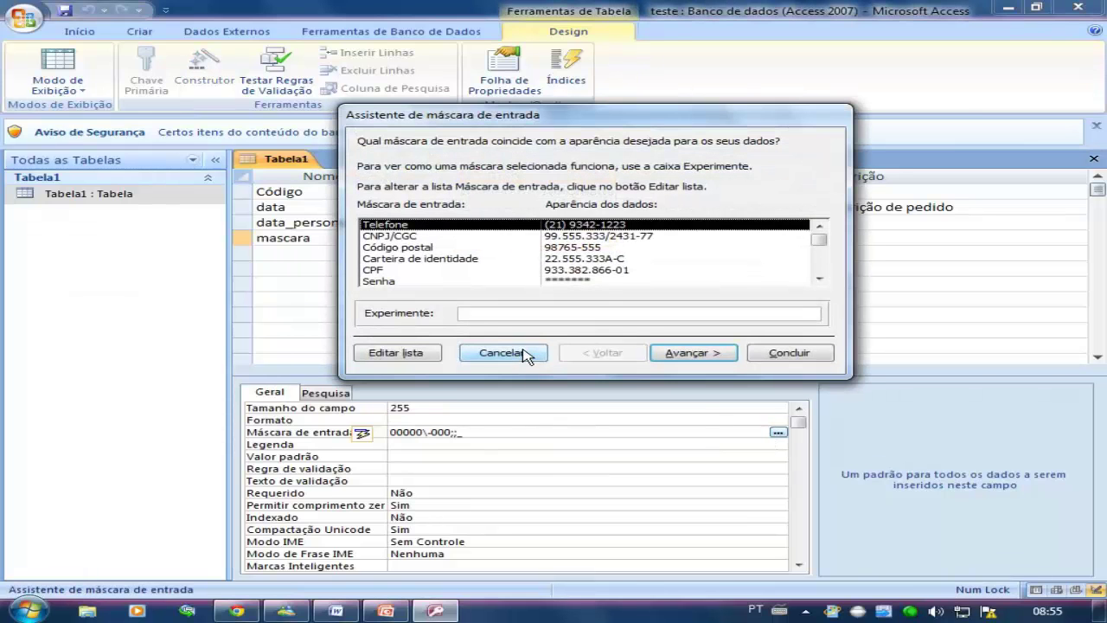
pyautogui.click(464, 259)
pyautogui.click(463, 271)
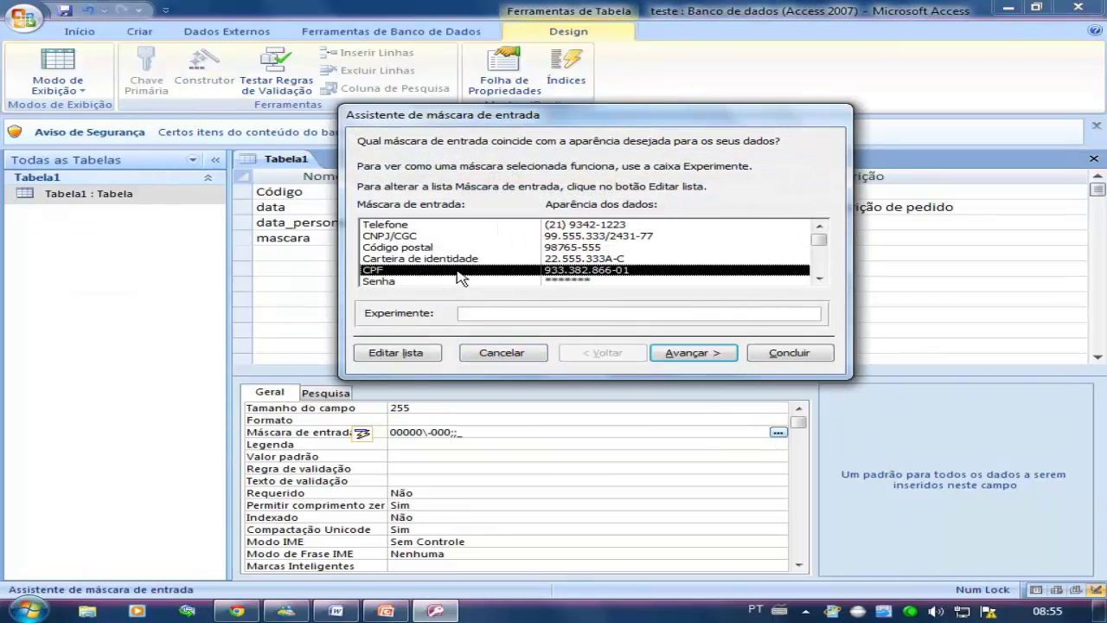
pyautogui.click(783, 352)
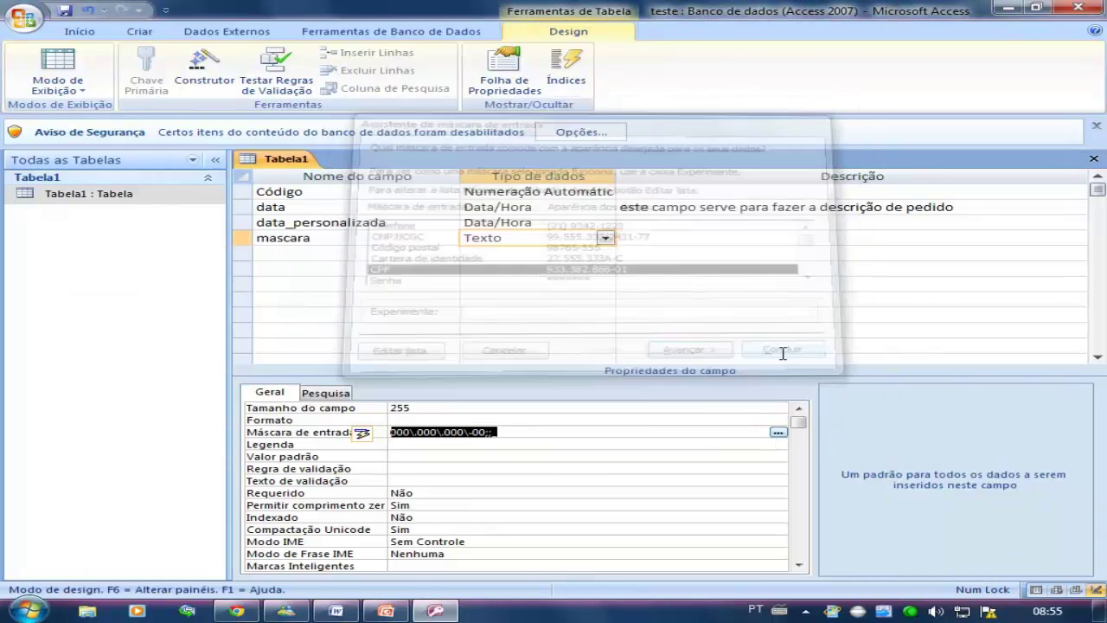
# Finish with the wizard's Senha password mask on the mascara field
pyautogui.click(779, 432)
pyautogui.click(519, 347)
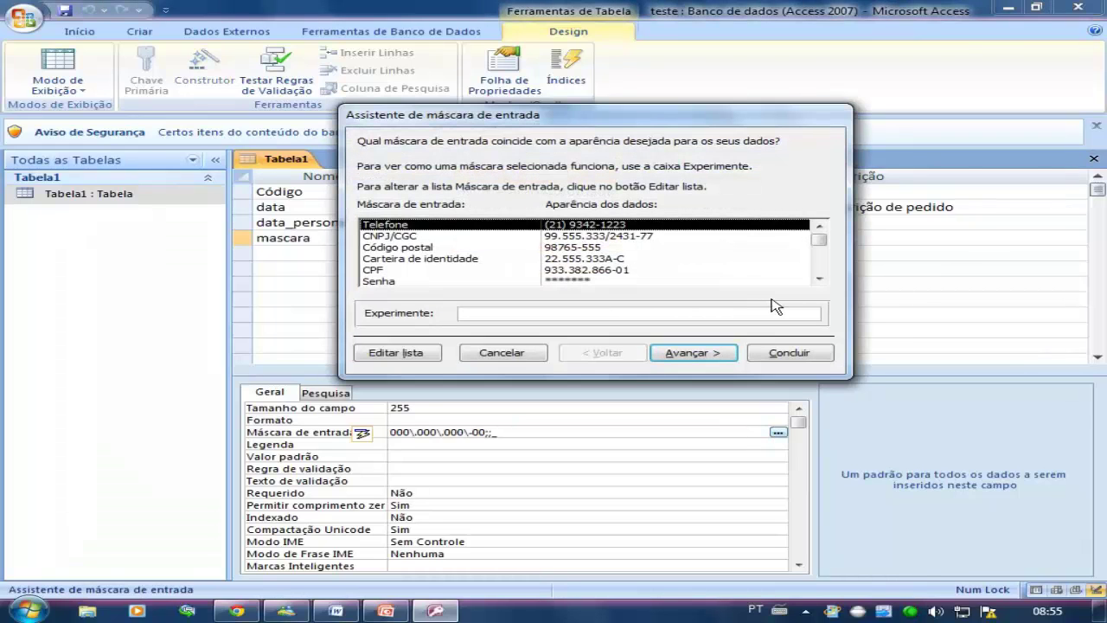
pyautogui.click(818, 278)
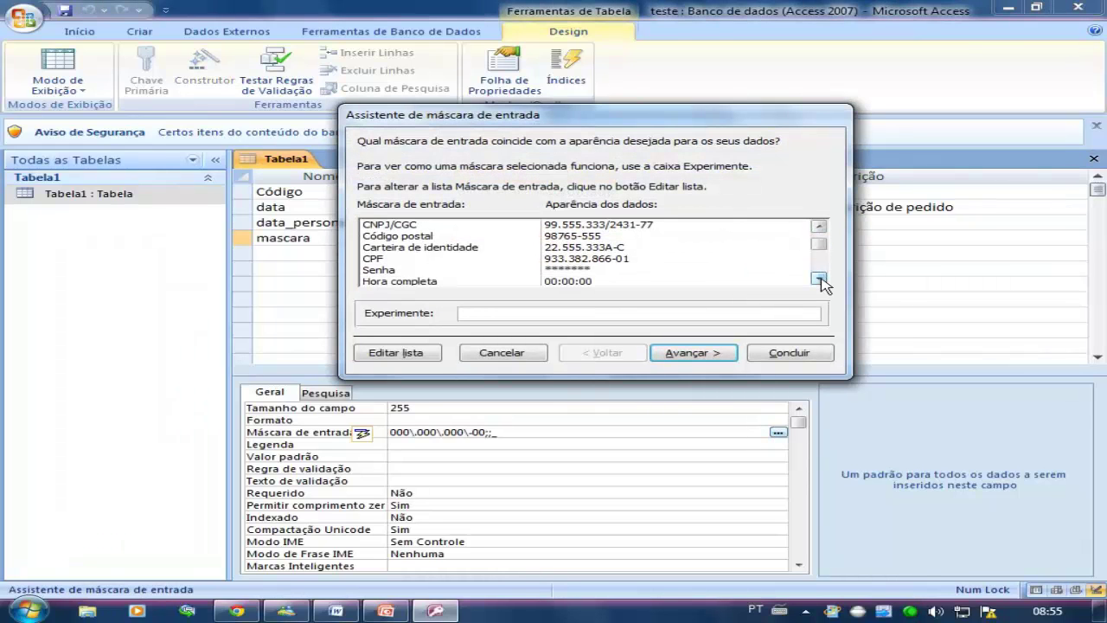
pyautogui.click(407, 272)
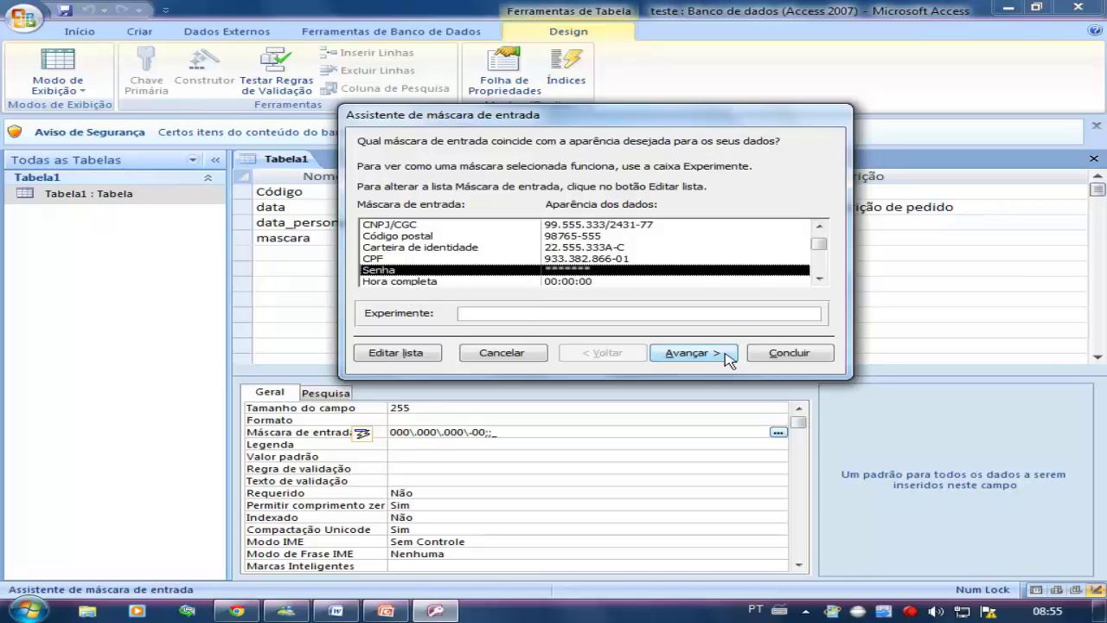
pyautogui.click(788, 353)
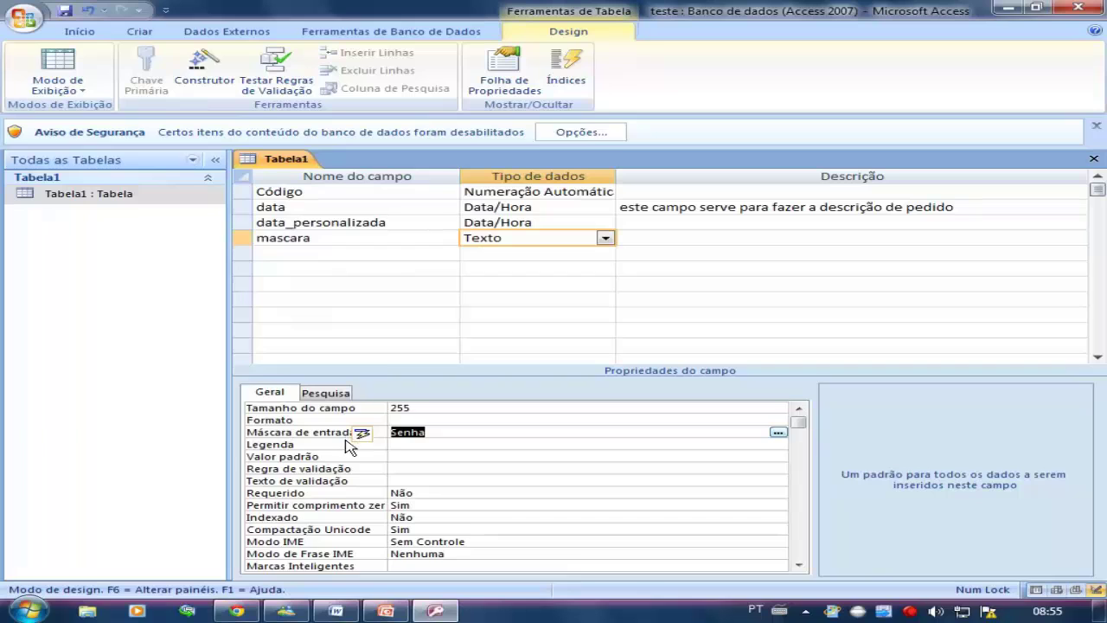
pyautogui.click(71, 83)
pyautogui.click(855, 208)
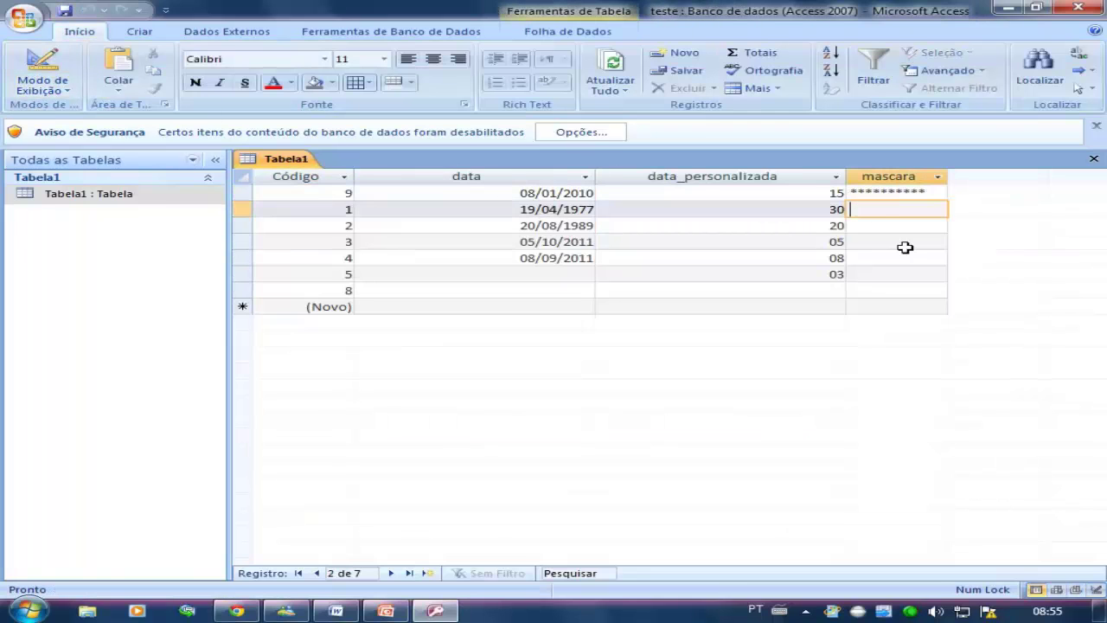
pyautogui.write('*************')
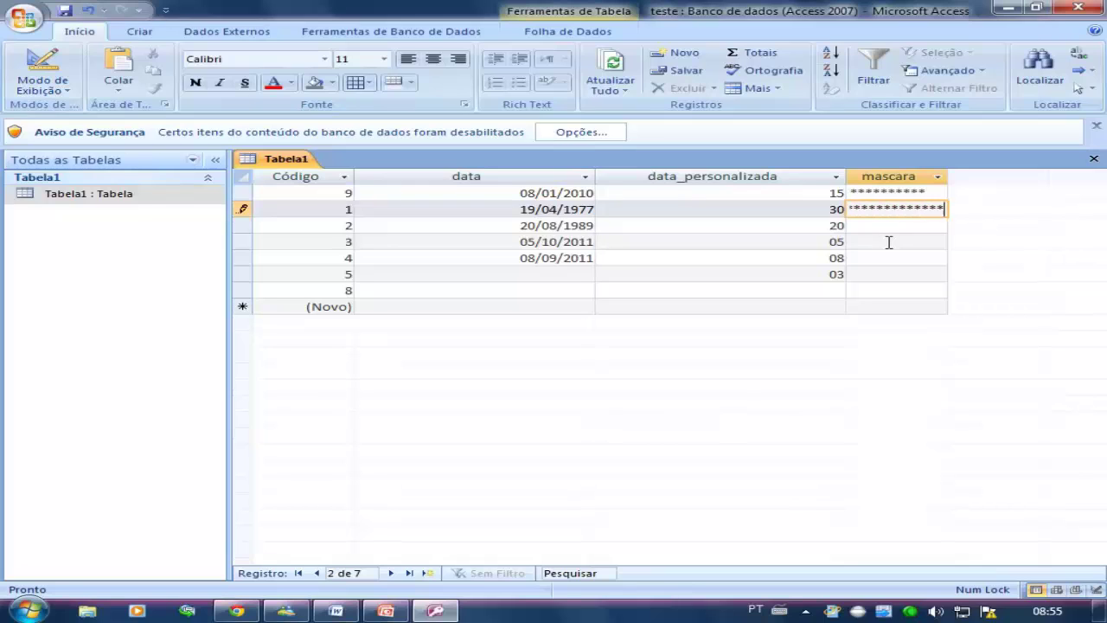
pyautogui.press('BackSpace')
pyautogui.press('BackSpace')
pyautogui.press('BackSpace')
pyautogui.press('BackSpace')
pyautogui.press('BackSpace')
pyautogui.press('BackSpace')
pyautogui.press('BackSpace')
pyautogui.press('BackSpace')
pyautogui.click(917, 193)
pyautogui.moveTo(939, 192); pyautogui.dragTo(853, 192)
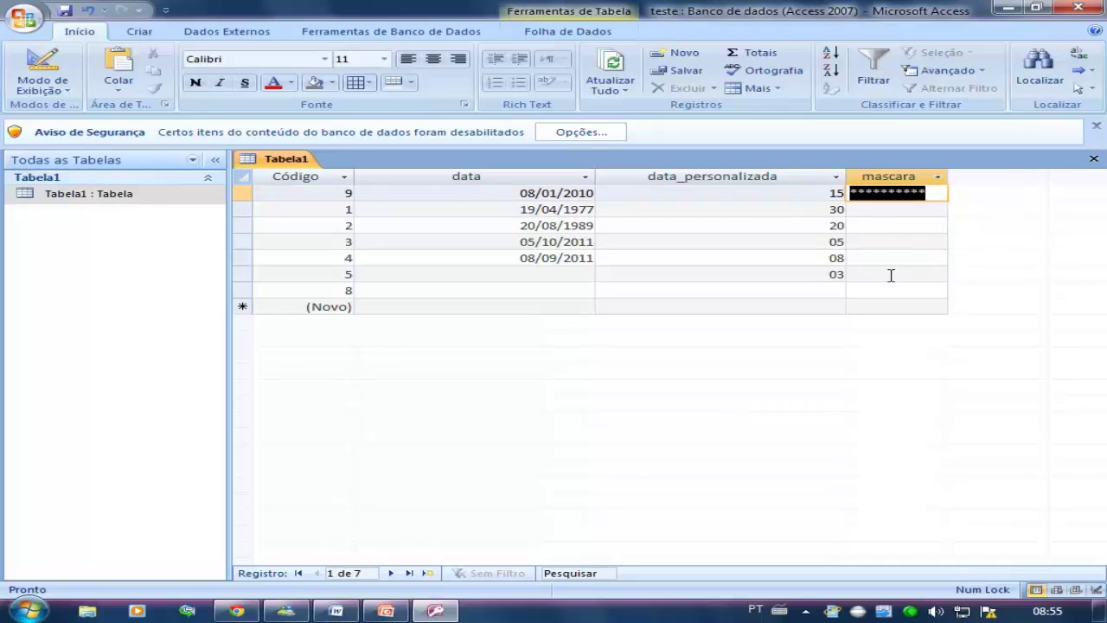
pyautogui.click(796, 244)
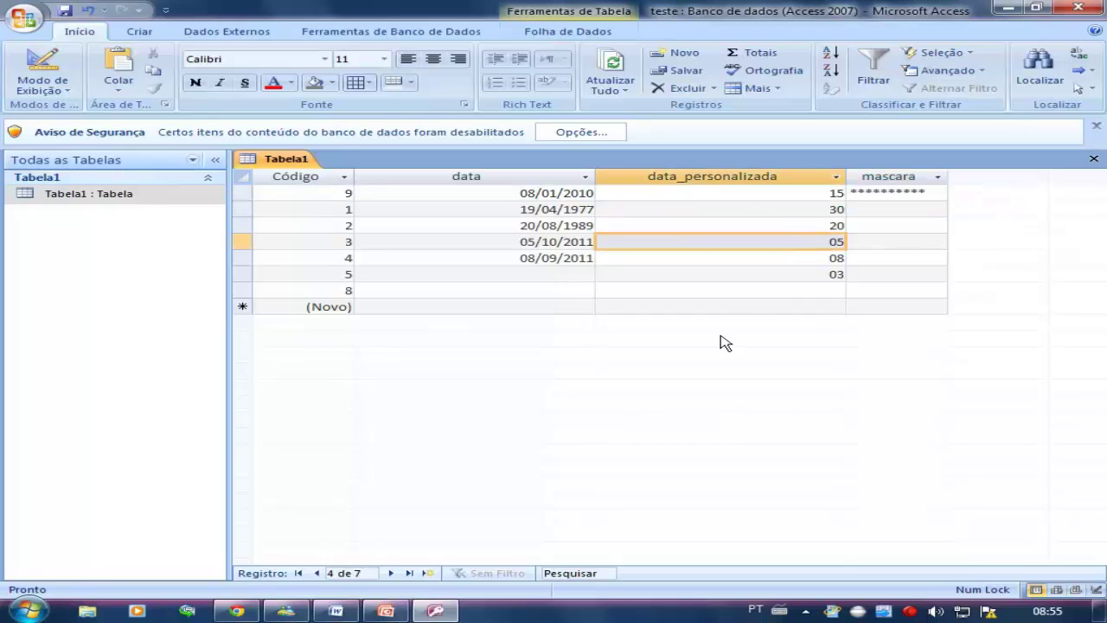
pyautogui.click(733, 294)
pyautogui.click(887, 309)
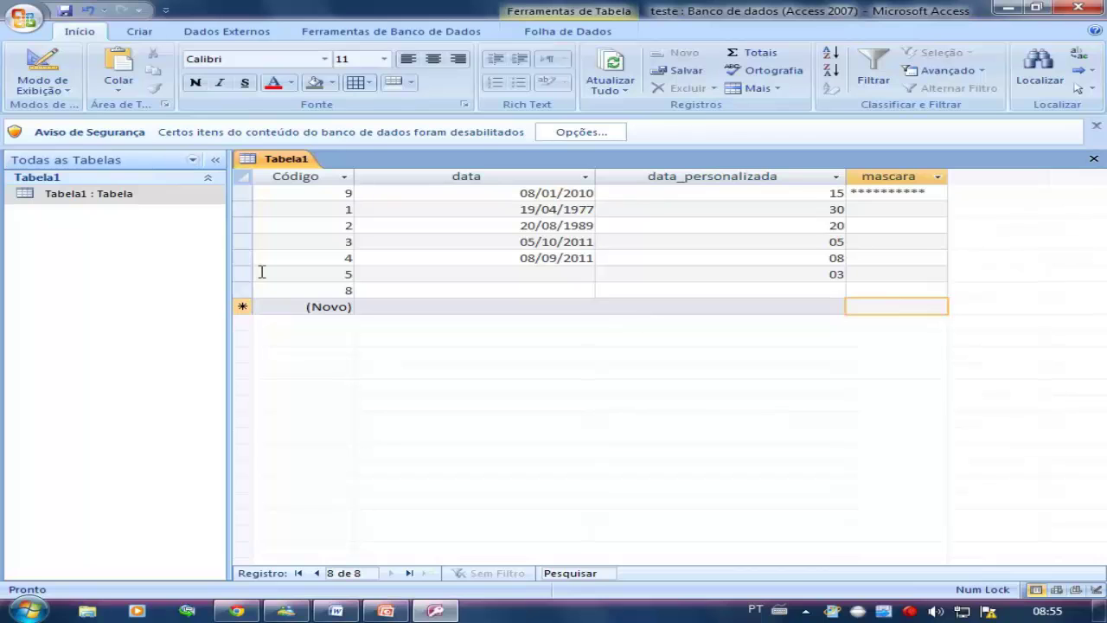
pyautogui.click(65, 95)
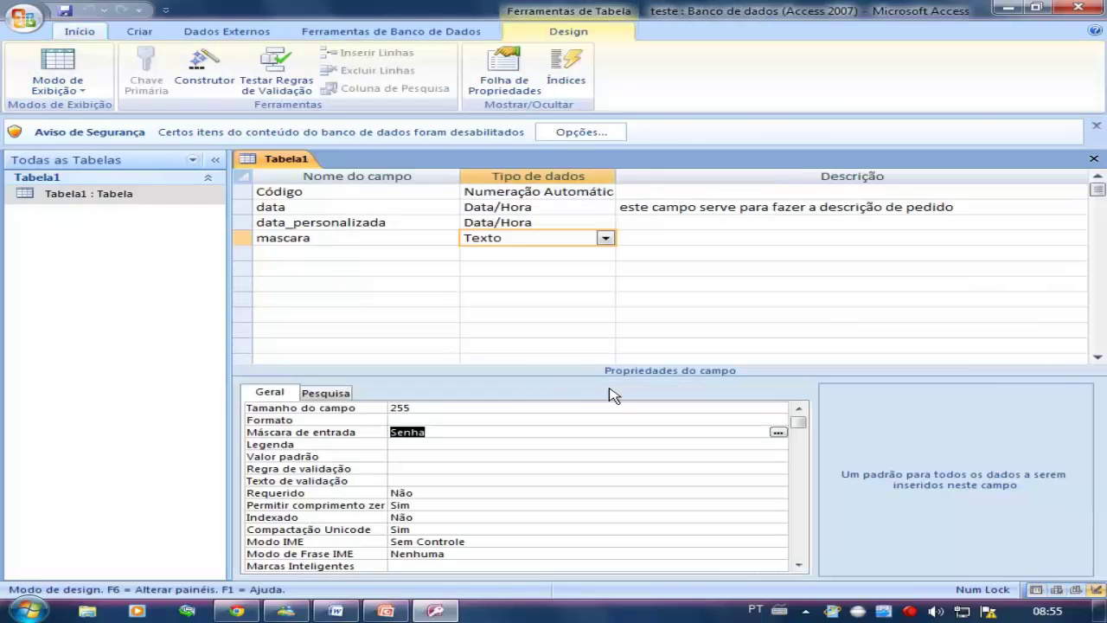
# Apply the Hora completa mask 00:00:00;0;_ and save the table into Datasheet view
pyautogui.click(778, 432)
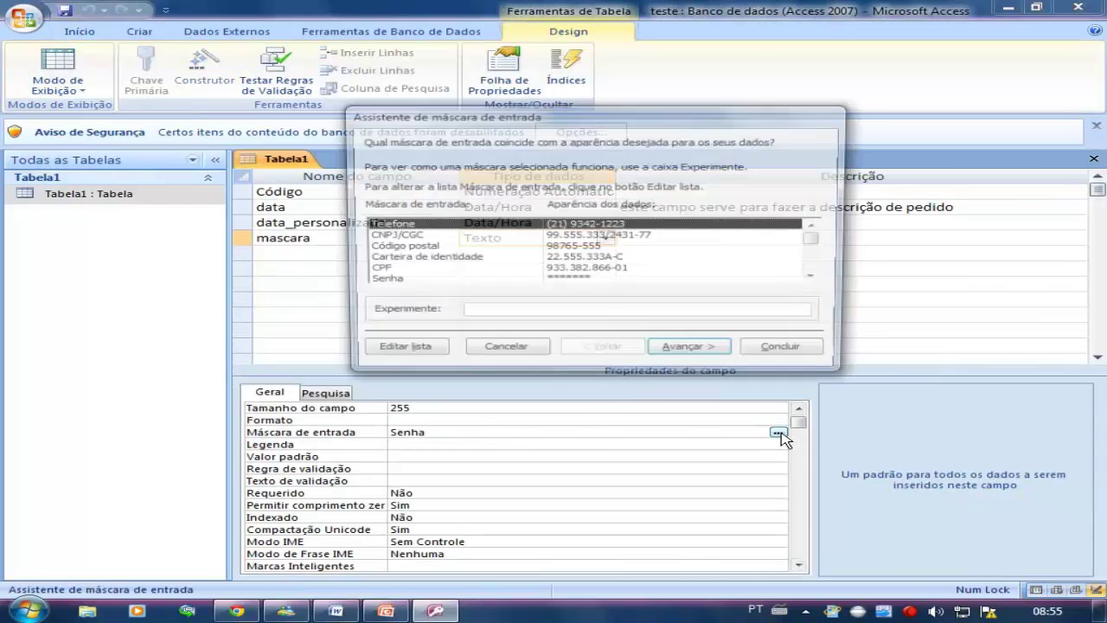
pyautogui.click(818, 279)
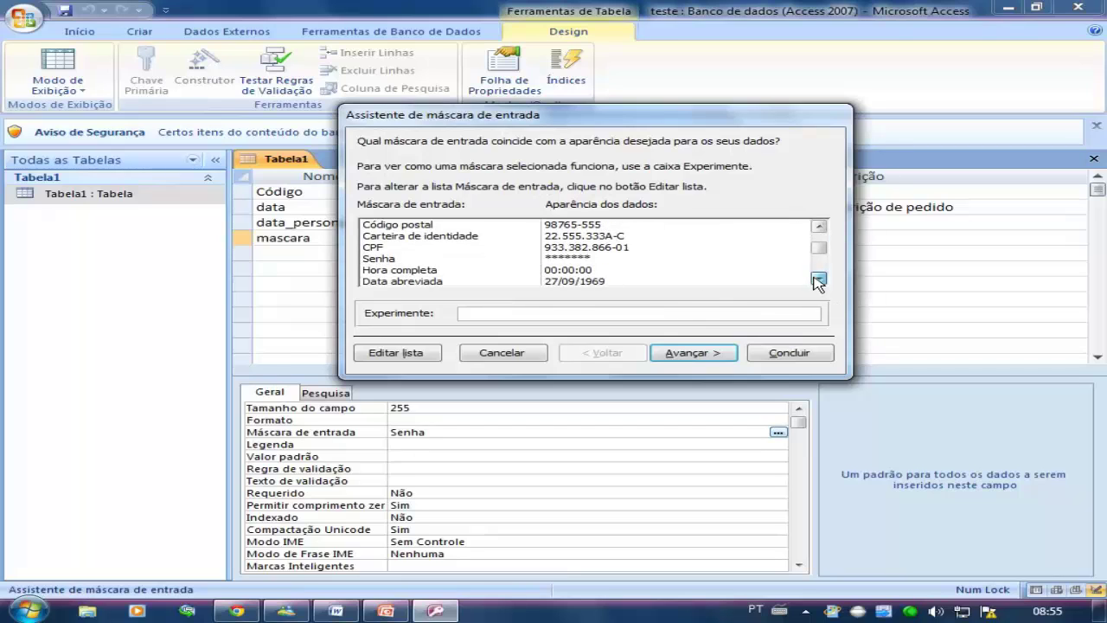
pyautogui.click(819, 279)
pyautogui.click(519, 259)
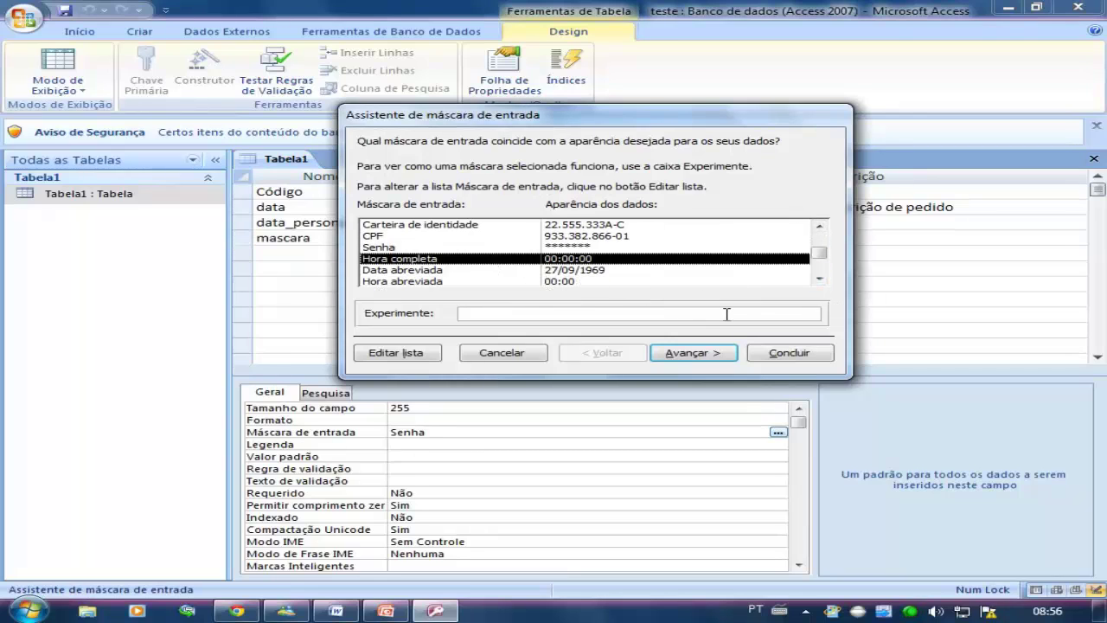
pyautogui.click(773, 352)
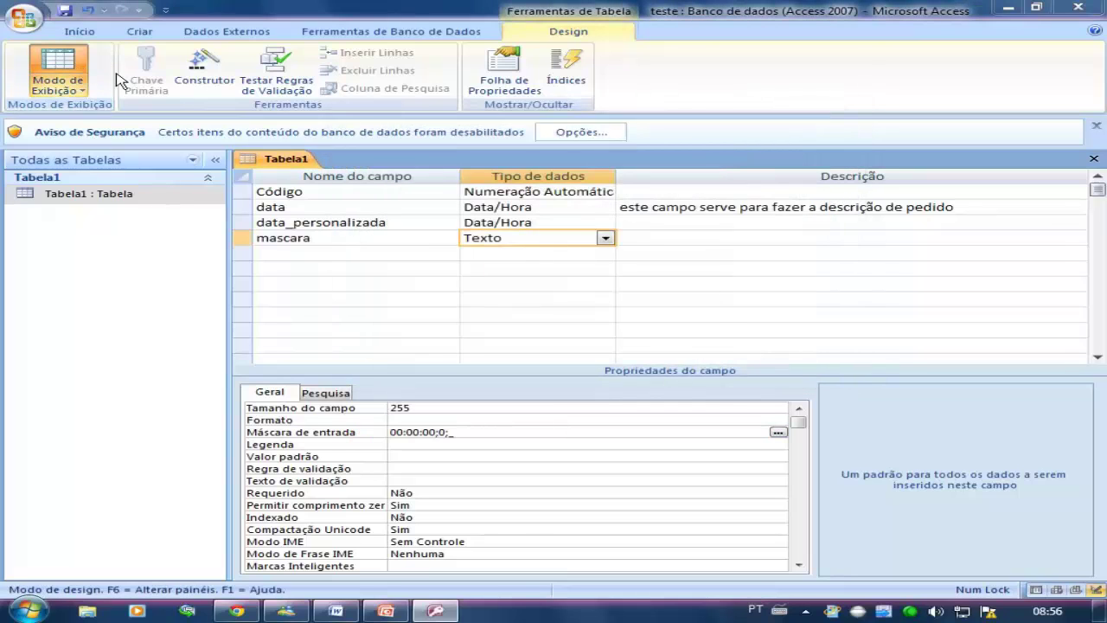
pyautogui.click(60, 70)
pyautogui.click(515, 349)
# Delete the stored phone number from the first record's mascara cell, then return to Design view
pyautogui.click(874, 209)
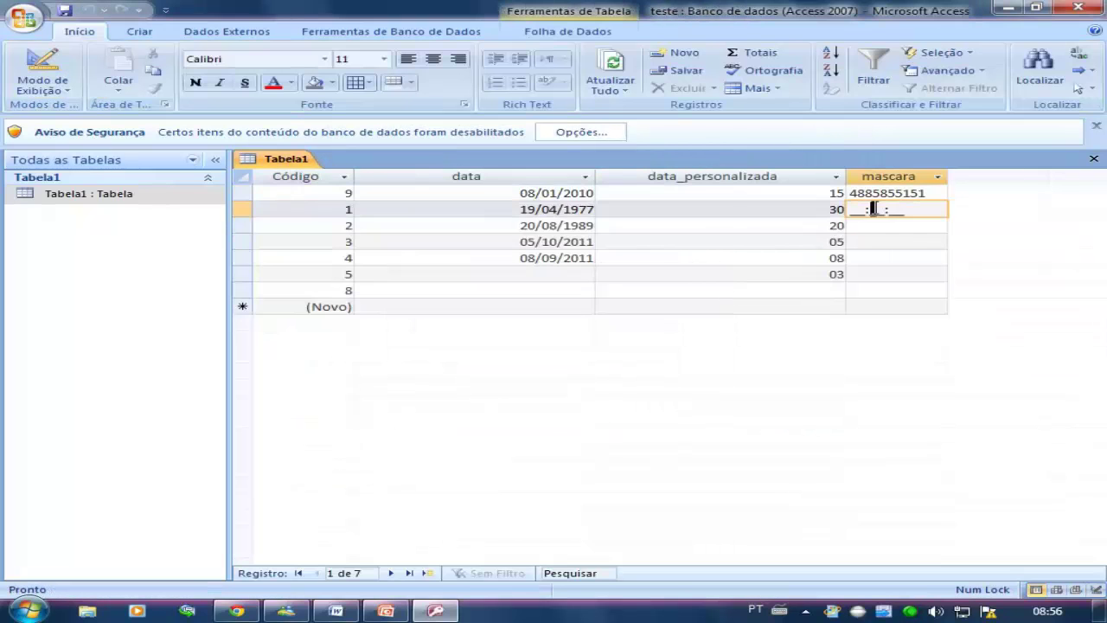
pyautogui.moveTo(859, 211); pyautogui.dragTo(926, 213)
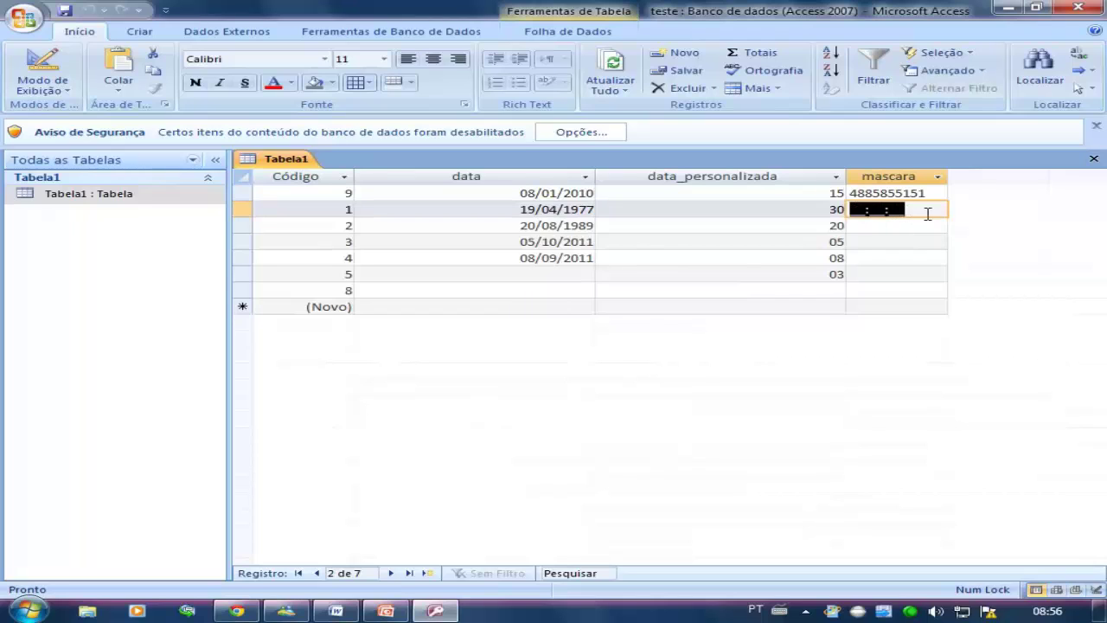
pyautogui.click(932, 193)
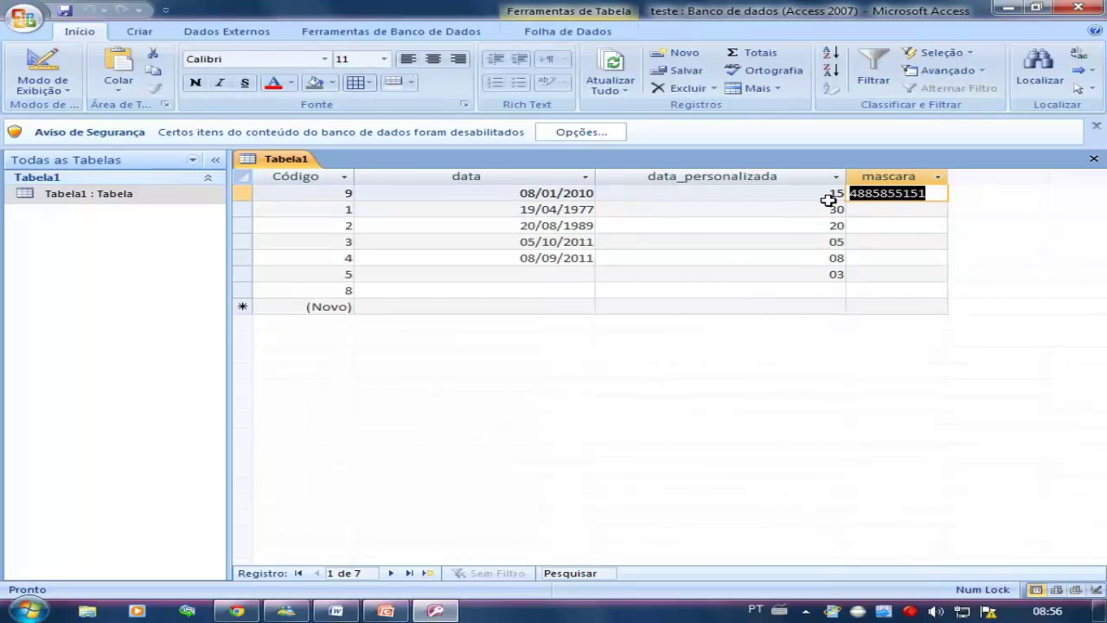
pyautogui.press('Delete')
pyautogui.click(863, 193)
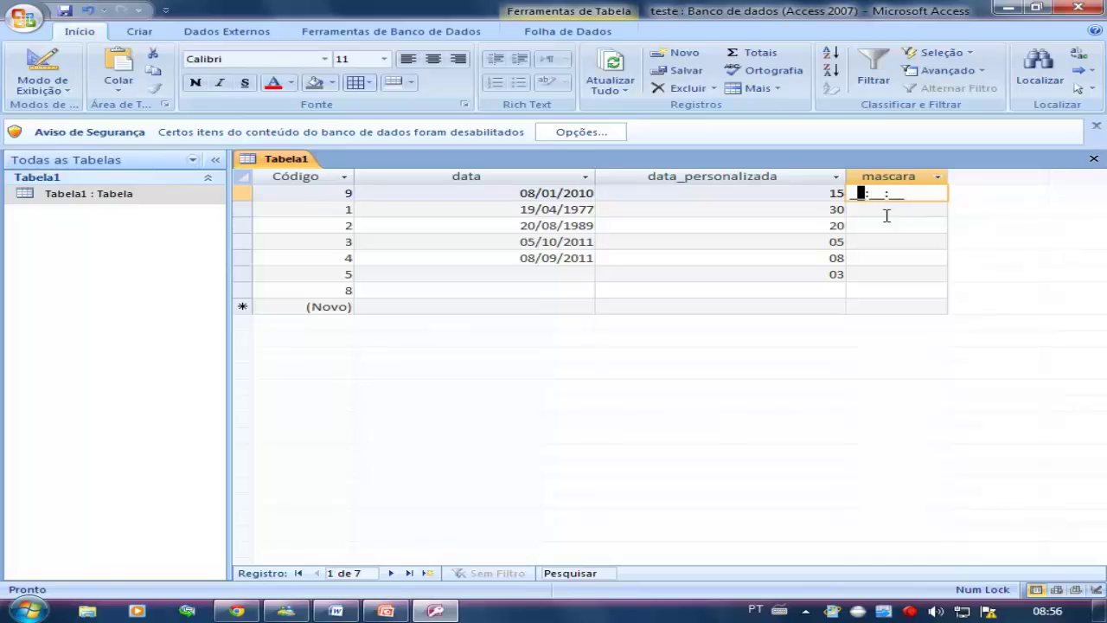
pyautogui.click(44, 69)
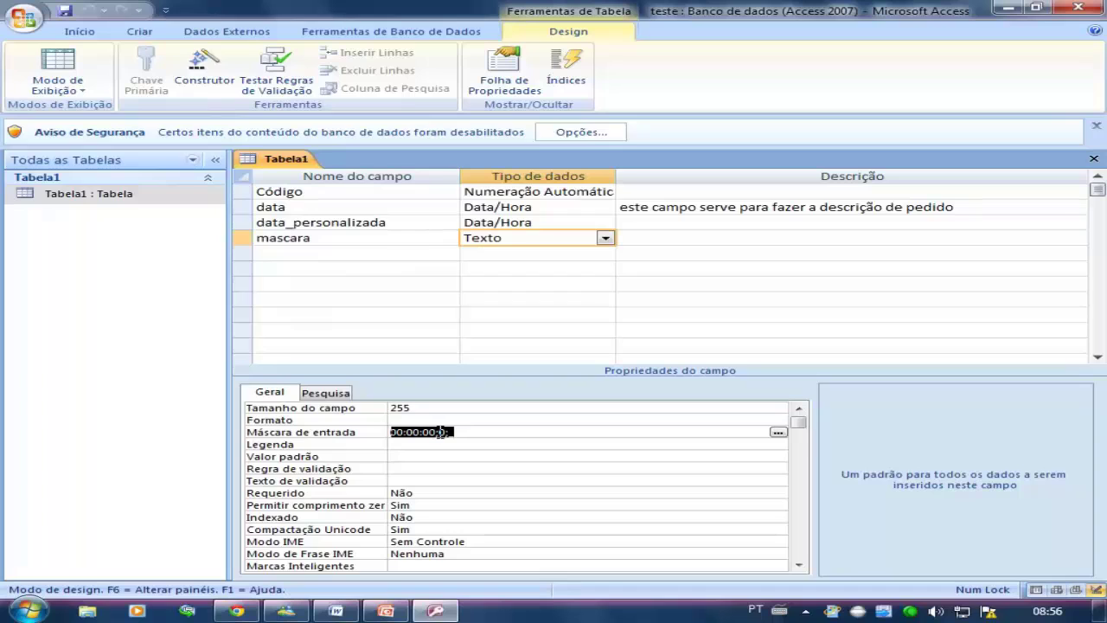
# Enter 12:12:12 in the first record's mascara cell through the Hora completa mask
pyautogui.click(494, 435)
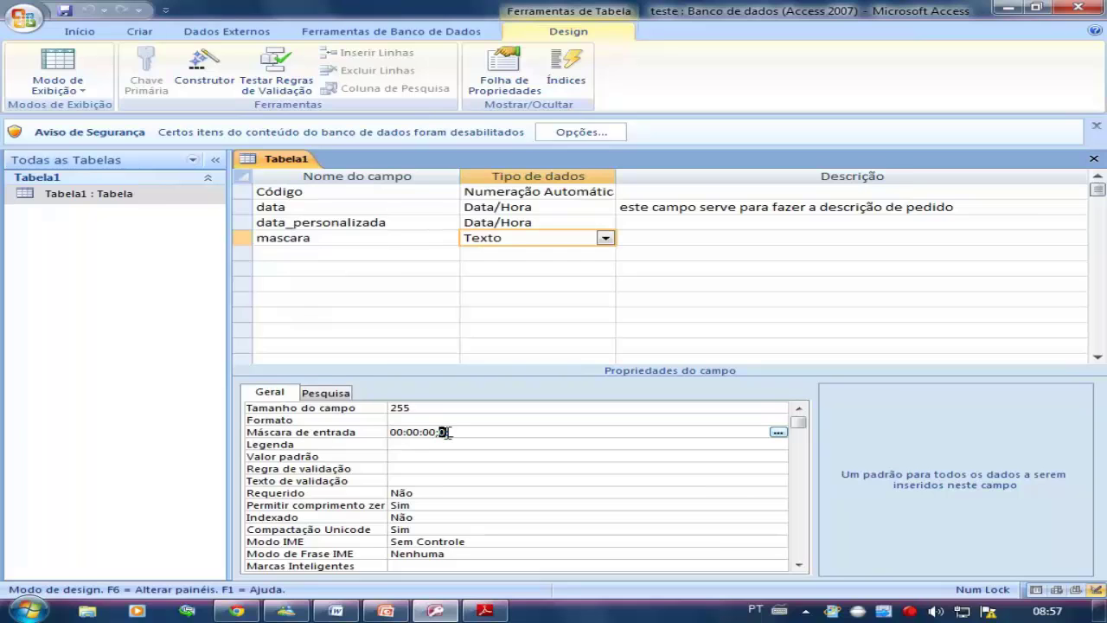
pyautogui.click(57, 62)
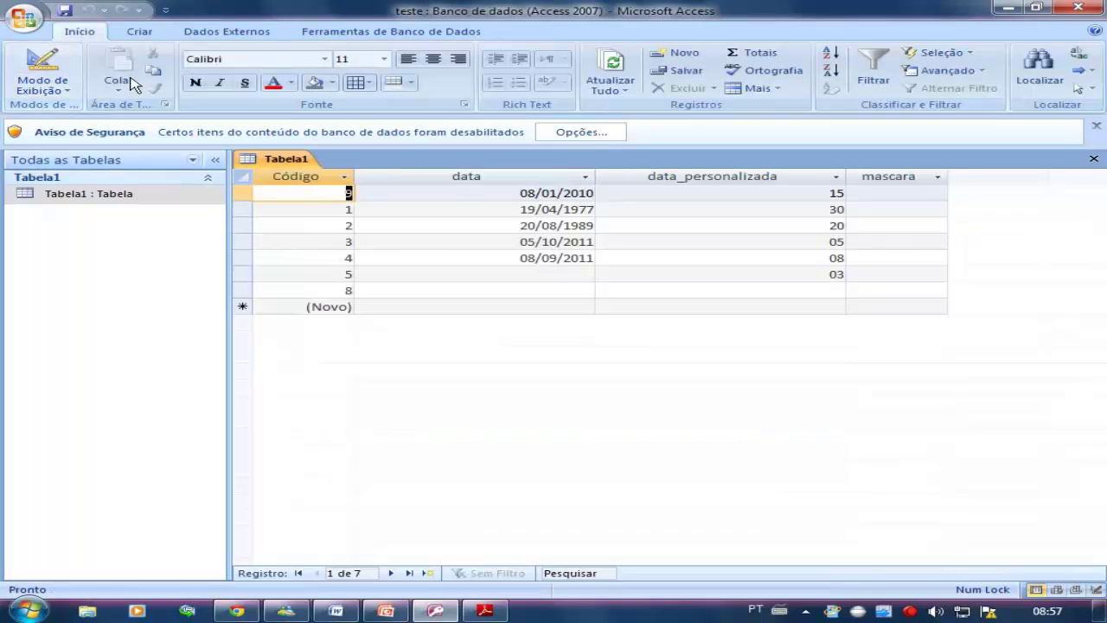
pyautogui.click(879, 193)
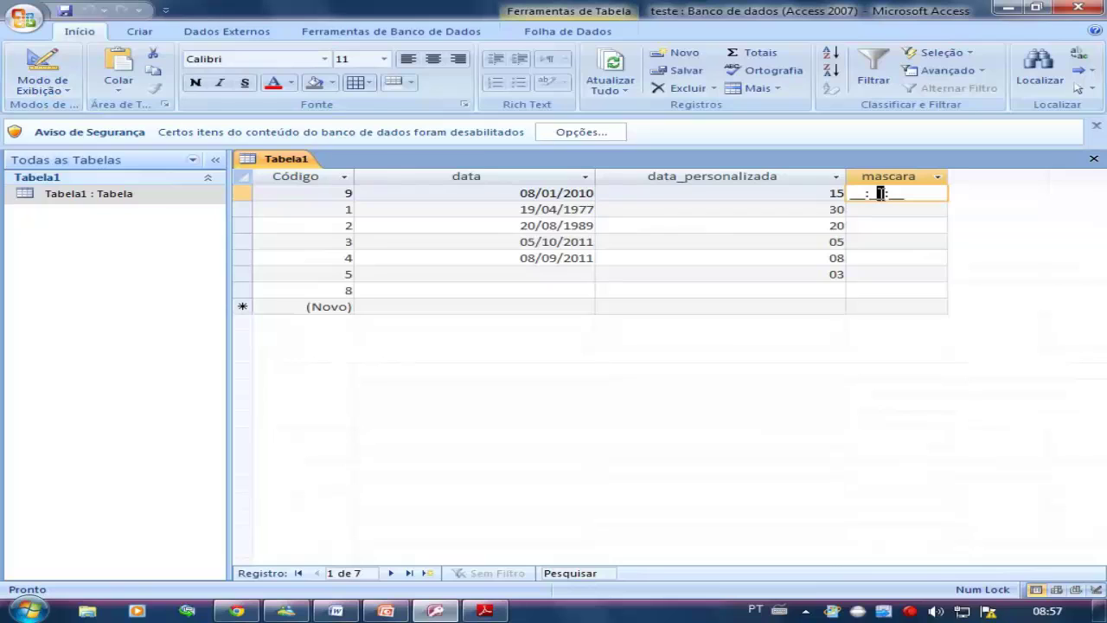
pyautogui.press('Left')
pyautogui.press('Left')
pyautogui.press('Left')
pyautogui.write('12:12:12')
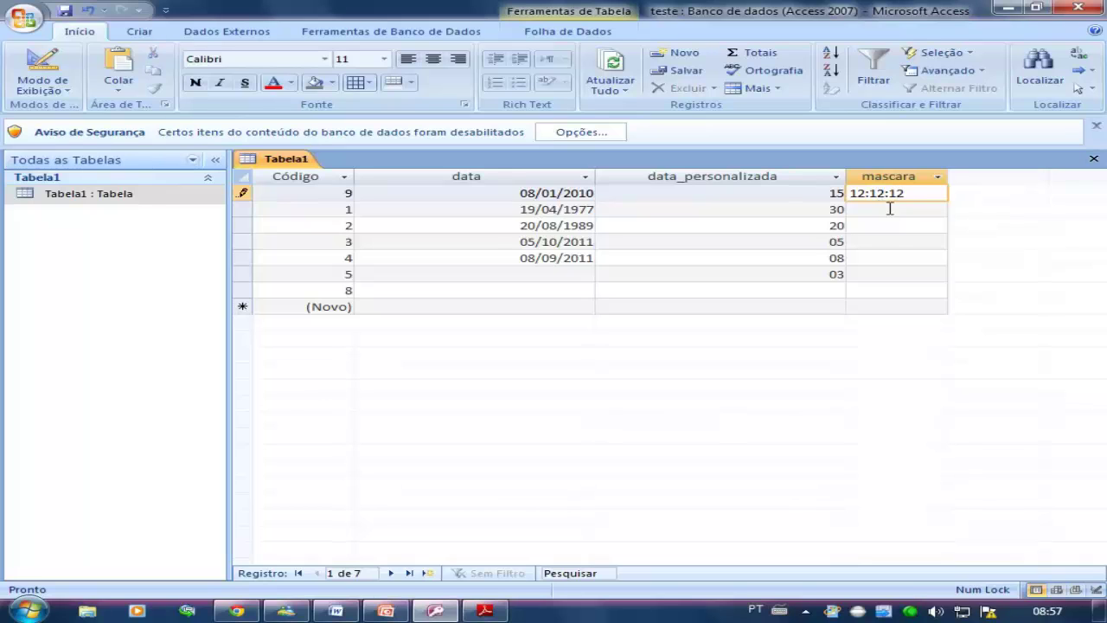
pyautogui.click(889, 208)
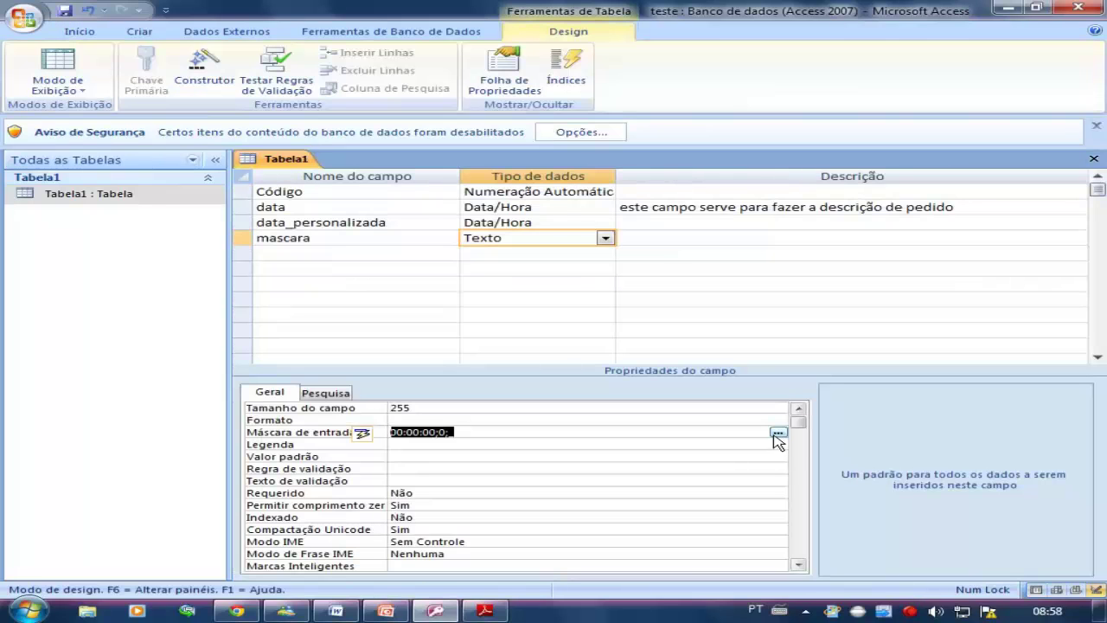
# Pick Data abreviada in the wizard so the mascara mask becomes 00/00/0000;0;_
pyautogui.click(778, 430)
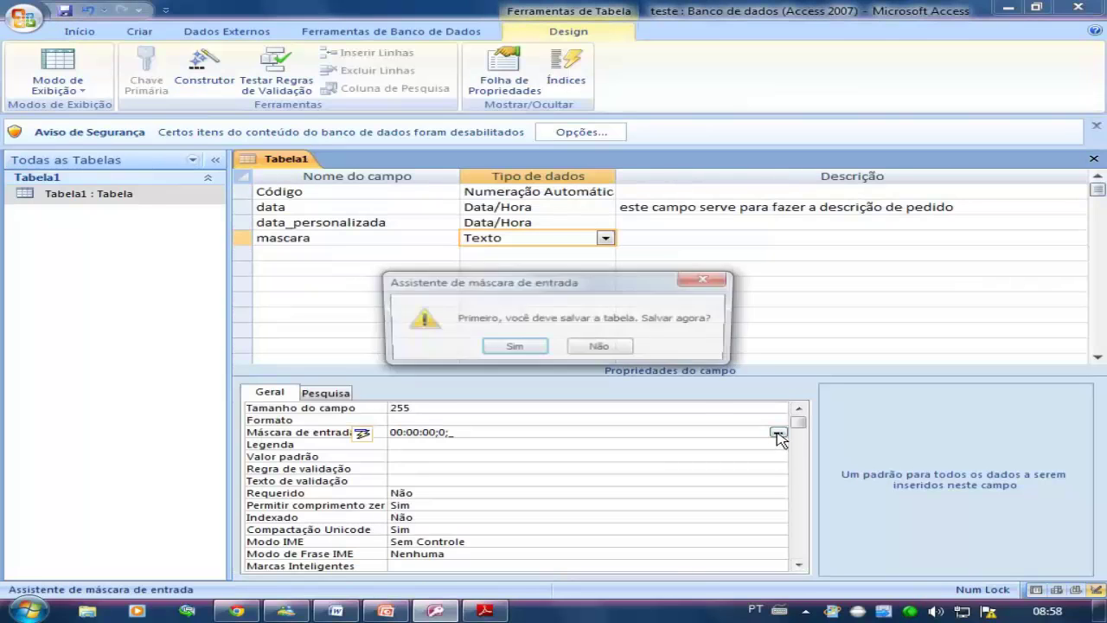
pyautogui.click(512, 349)
pyautogui.click(819, 278)
pyautogui.click(819, 279)
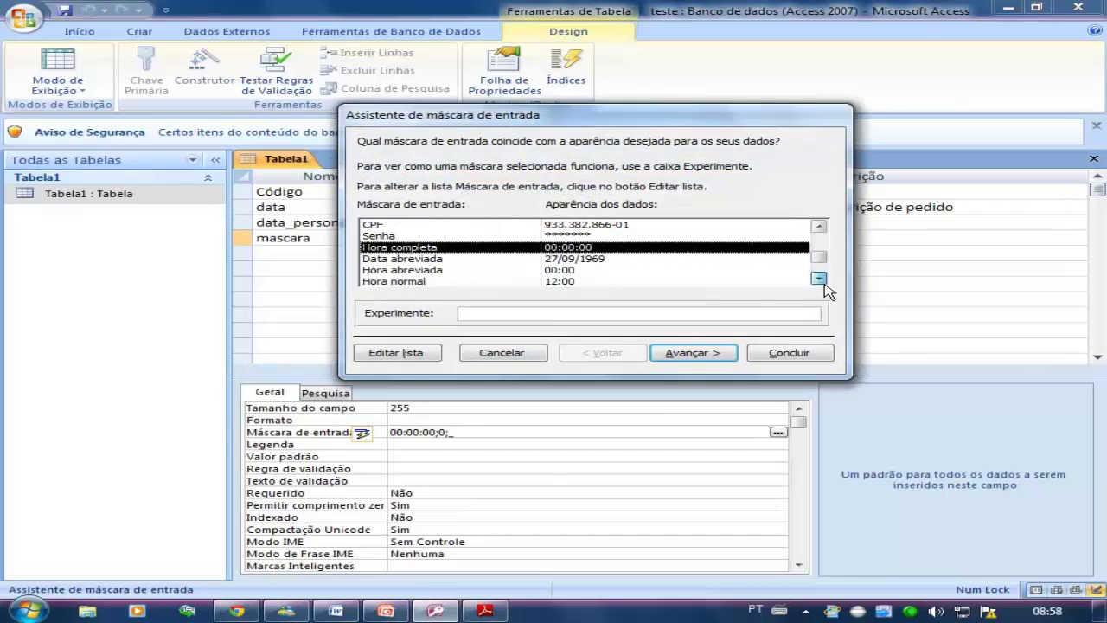
pyautogui.click(634, 258)
pyautogui.click(784, 351)
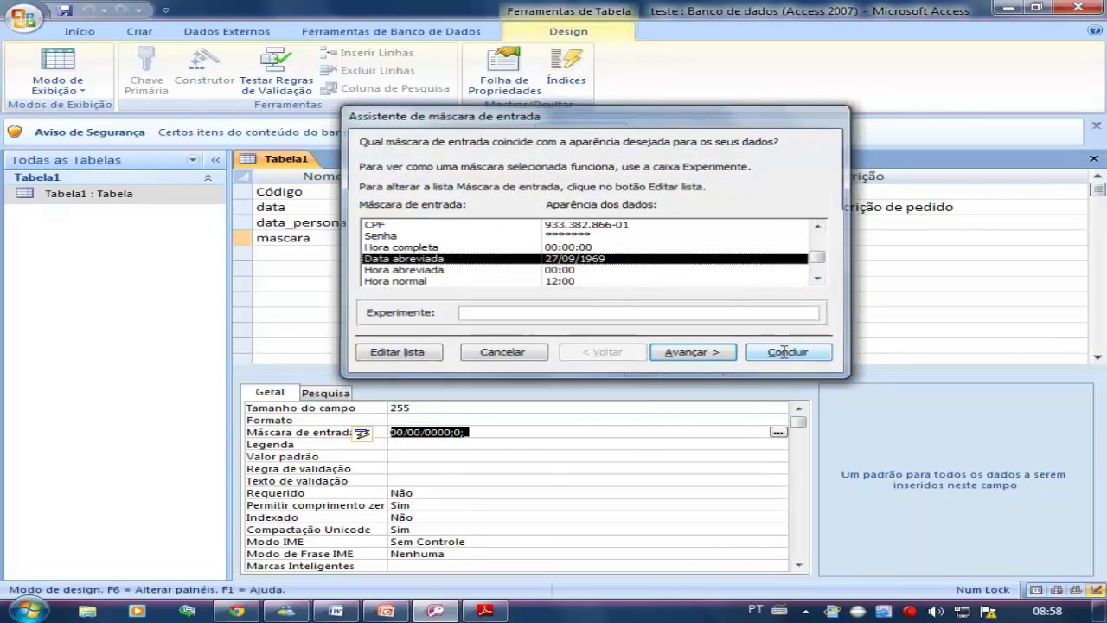
pyautogui.click(424, 442)
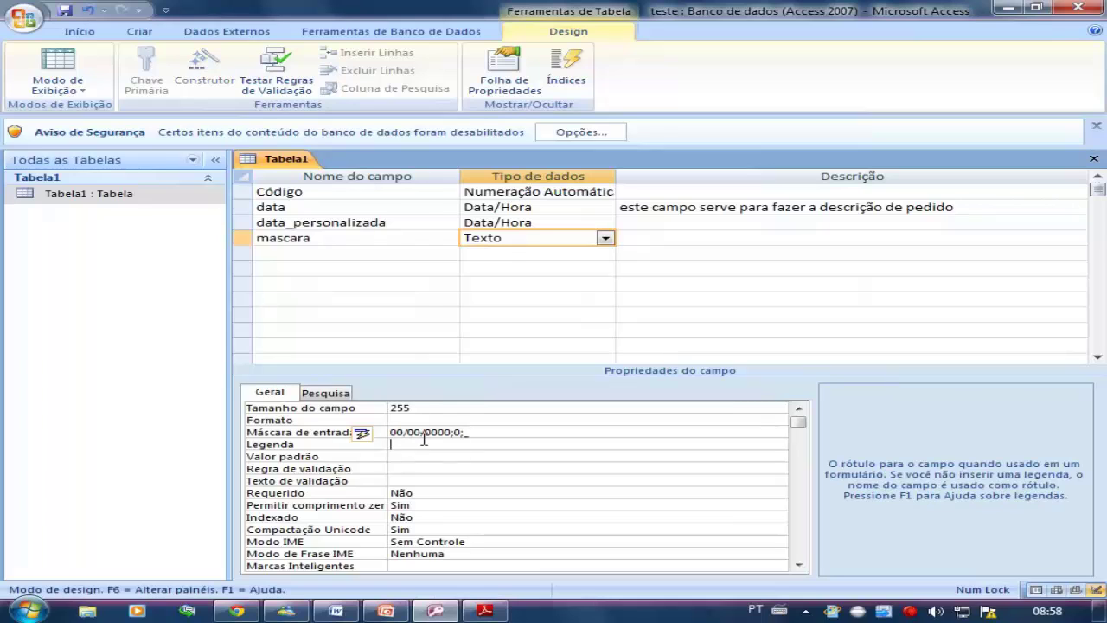
pyautogui.click(423, 432)
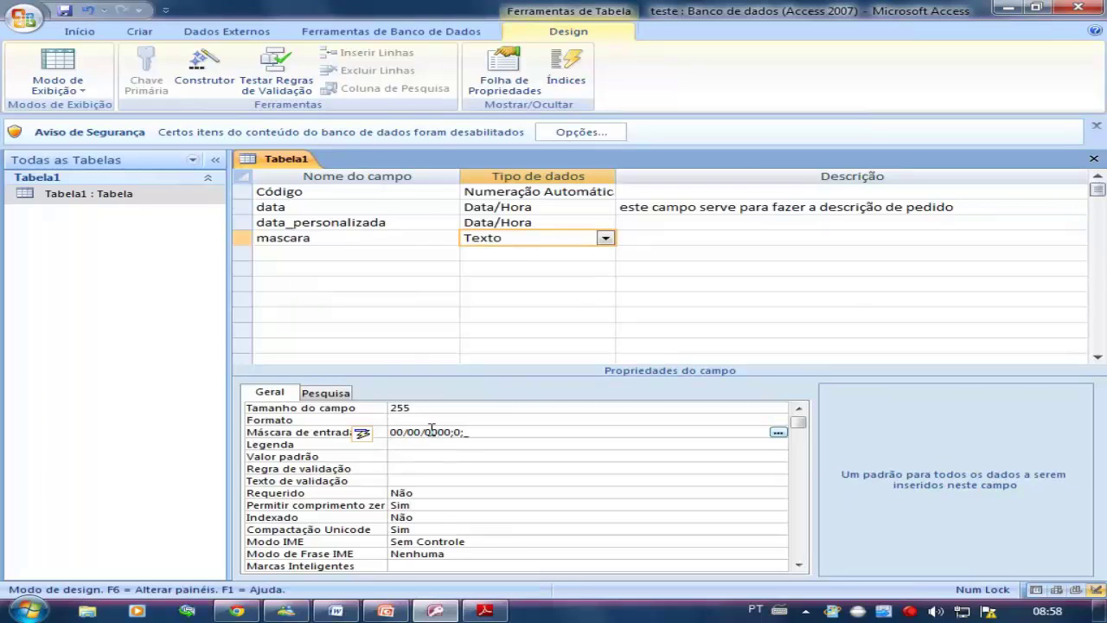
# Apply the wizard's Data normal mask 00\->L<LL\-00;0;_, running the wizard twice
pyautogui.click(778, 432)
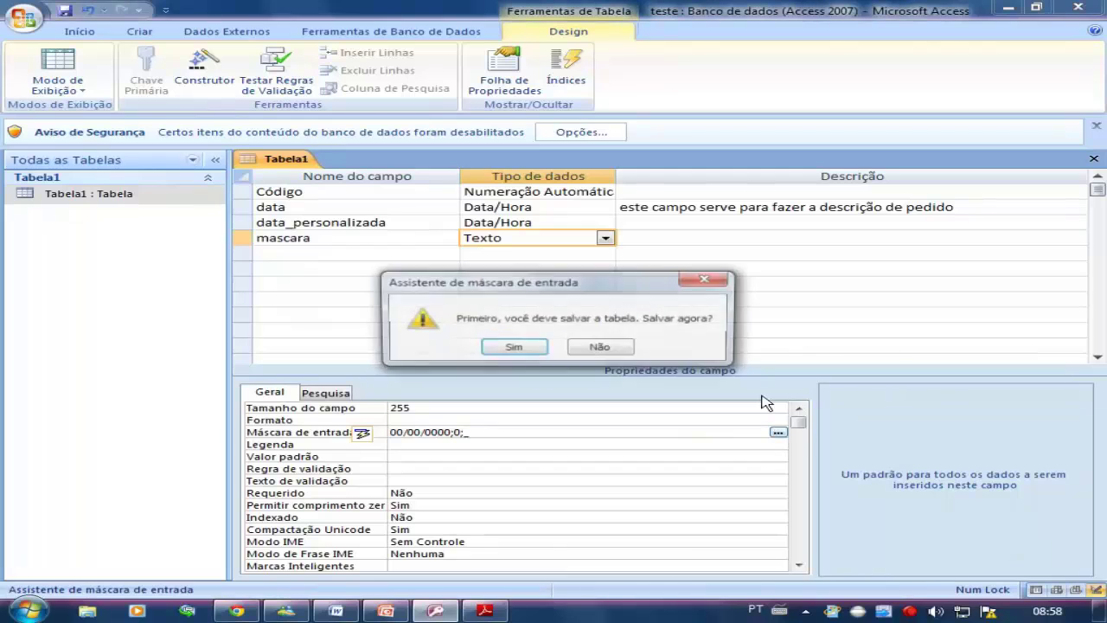
pyautogui.click(514, 347)
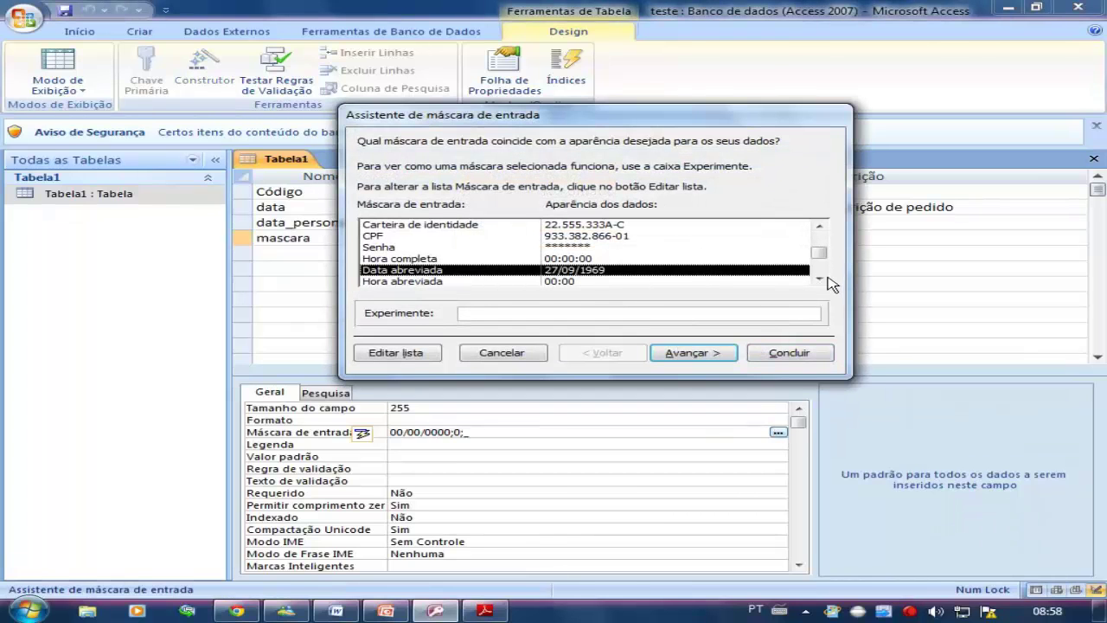
pyautogui.click(819, 279)
pyautogui.click(819, 279)
pyautogui.click(819, 278)
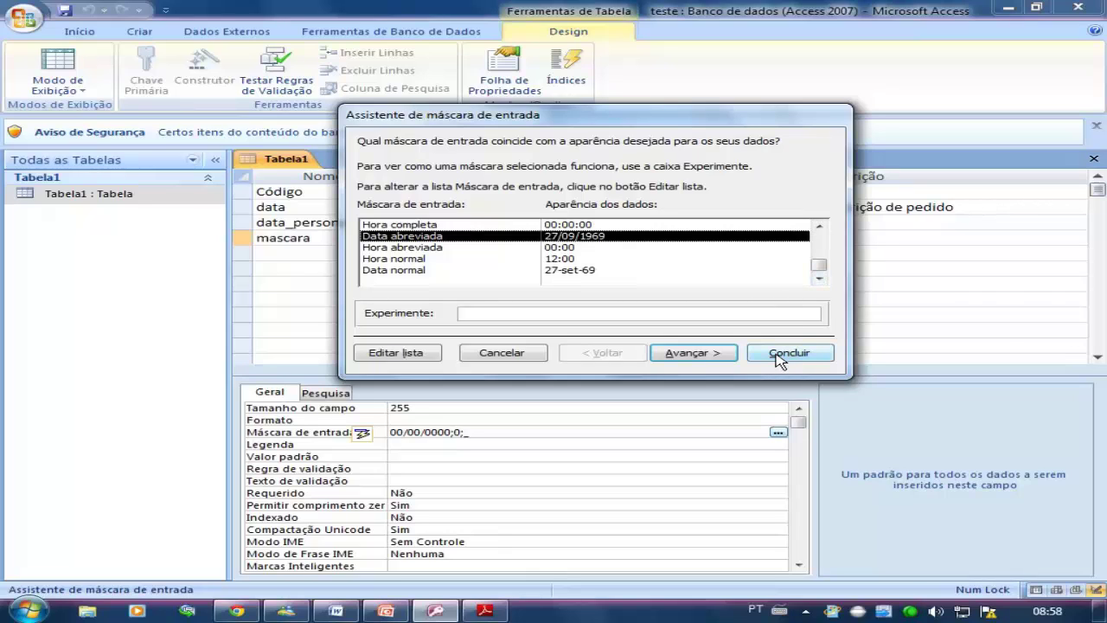
pyautogui.click(591, 270)
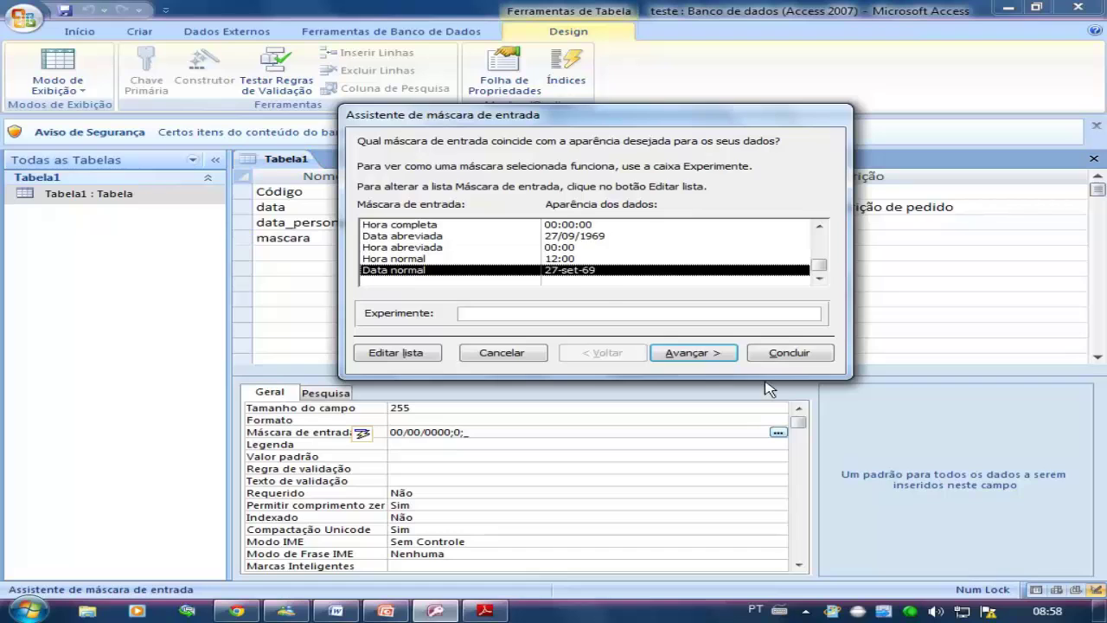
pyautogui.click(789, 353)
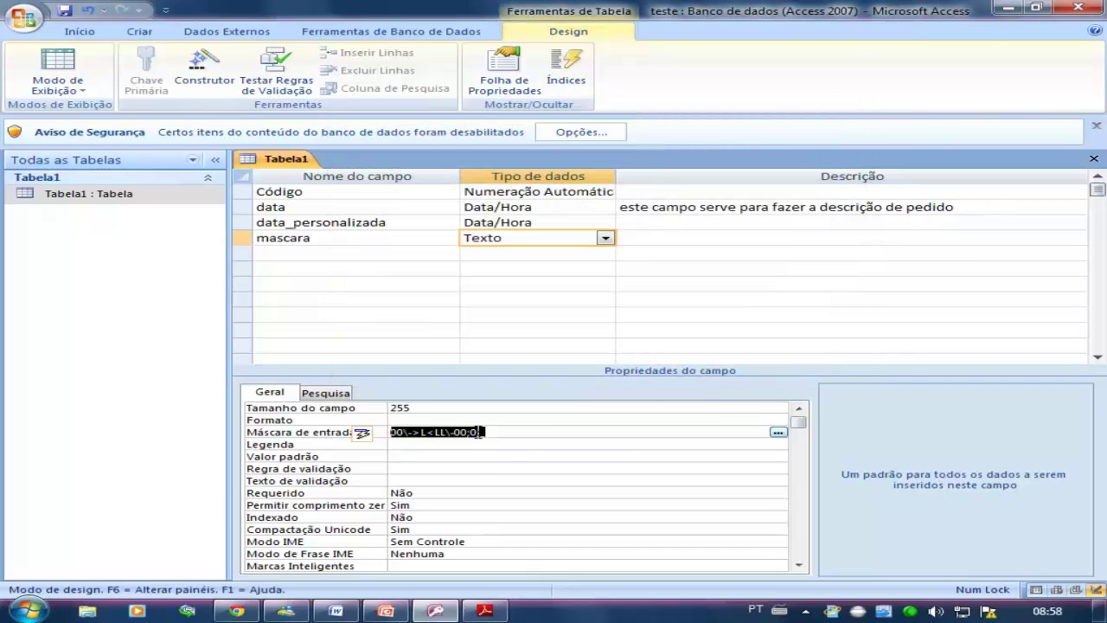
pyautogui.click(778, 432)
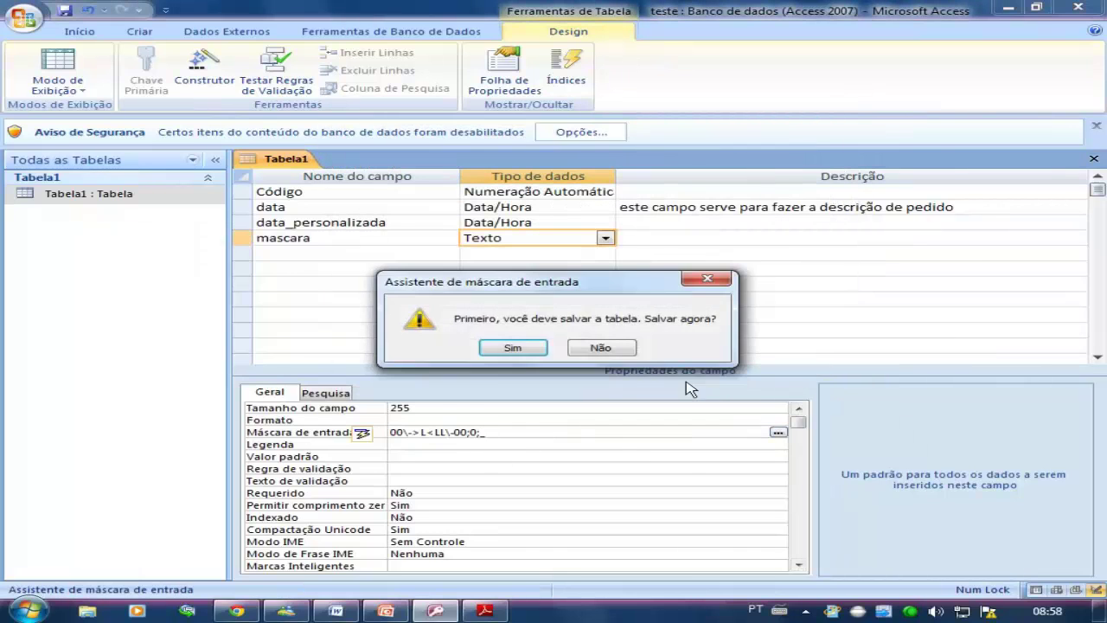
pyautogui.click(530, 345)
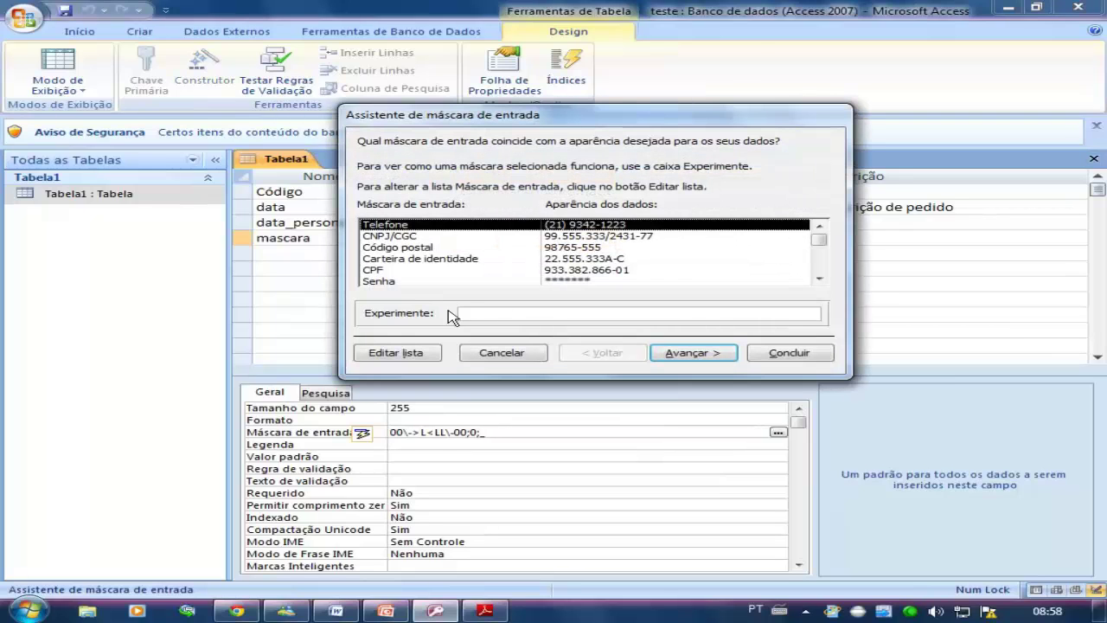
pyautogui.moveTo(823, 240); pyautogui.dragTo(822, 294)
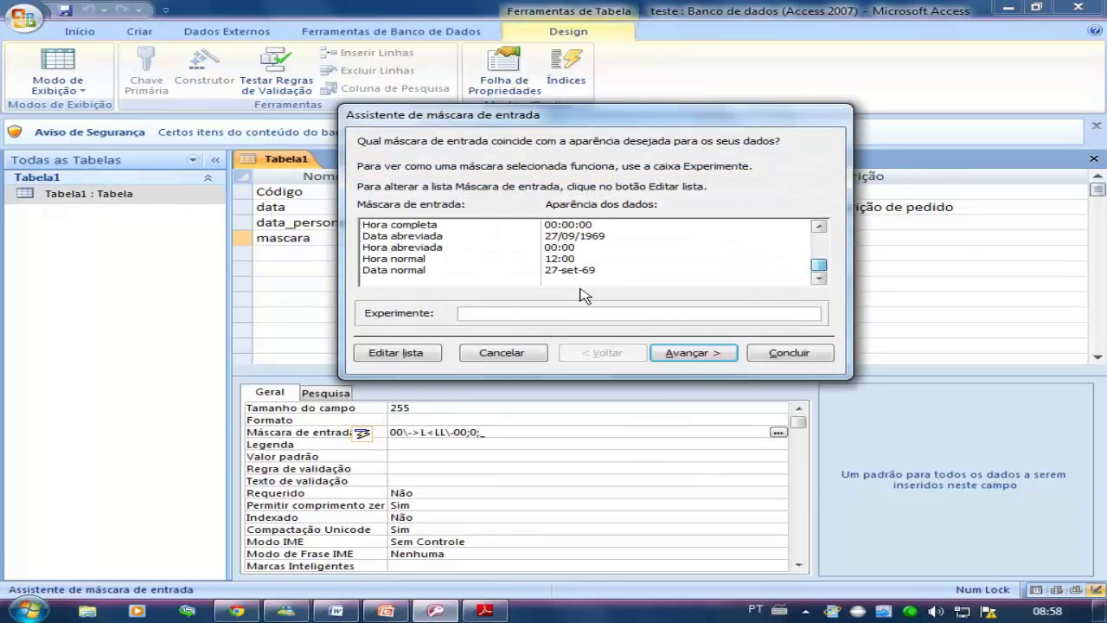
pyautogui.click(393, 269)
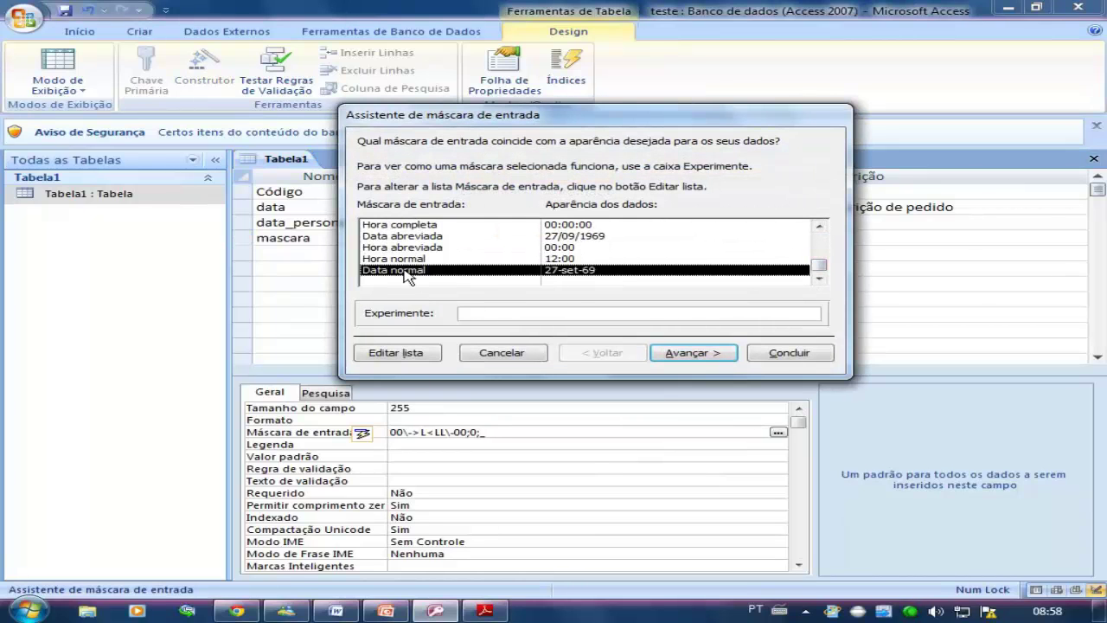
pyautogui.click(774, 353)
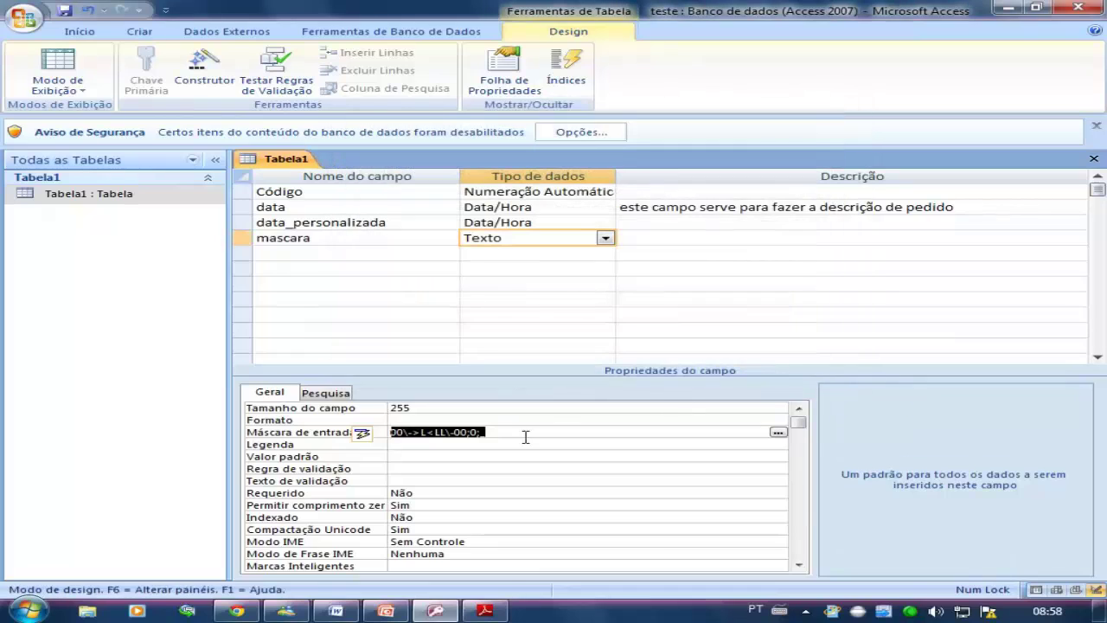
# Replace the mascara field's input mask with > and switch to datasheet view
pyautogui.click(402, 434)
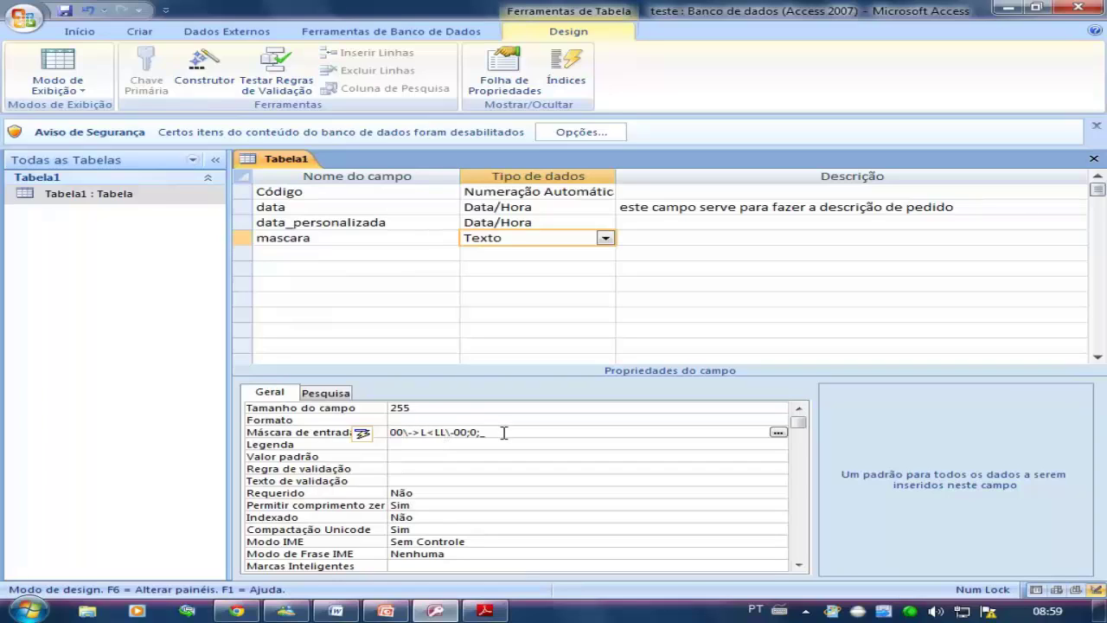
pyautogui.moveTo(504, 432); pyautogui.dragTo(332, 413)
pyautogui.press('Delete')
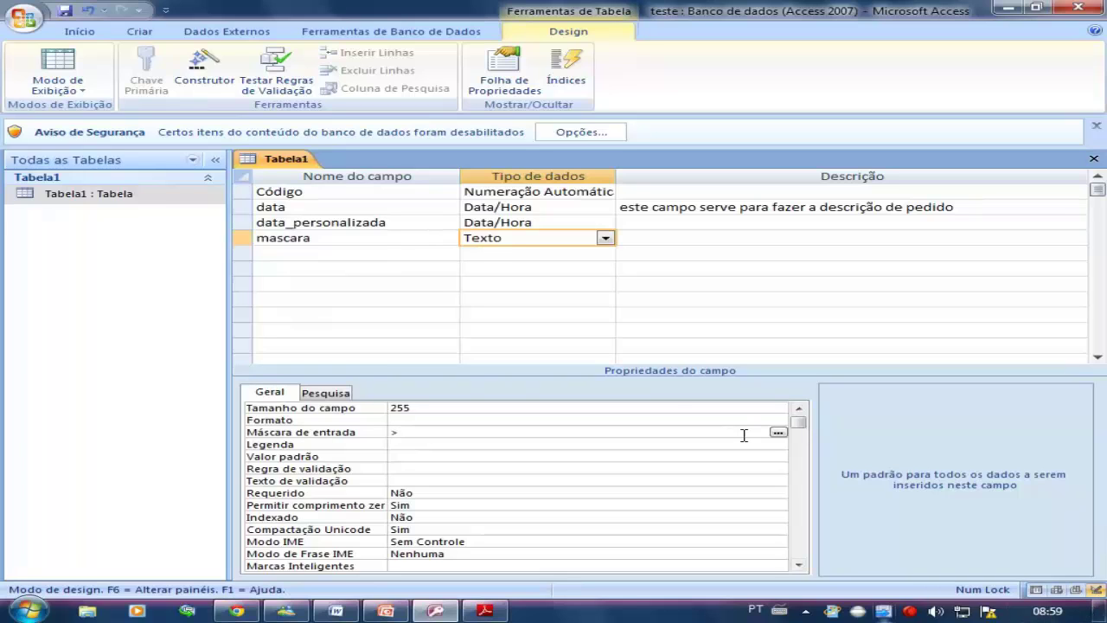
pyautogui.click(58, 66)
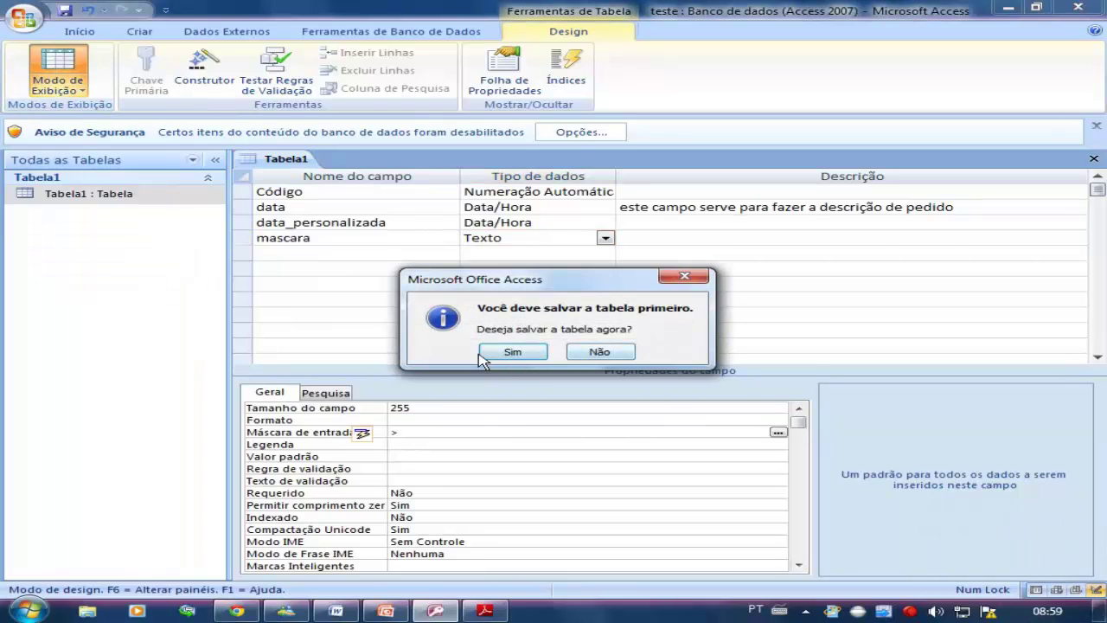
# Save the table, test the > mask by deleting record 9's 12:12:12 value, and return to design view
pyautogui.click(511, 356)
pyautogui.click(888, 211)
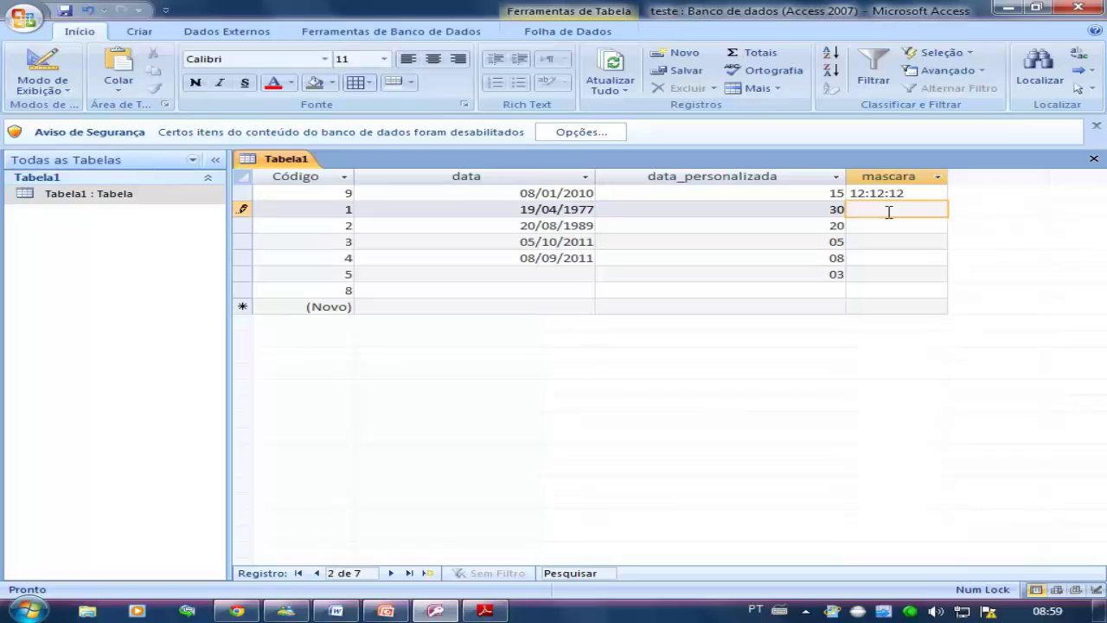
pyautogui.click(882, 227)
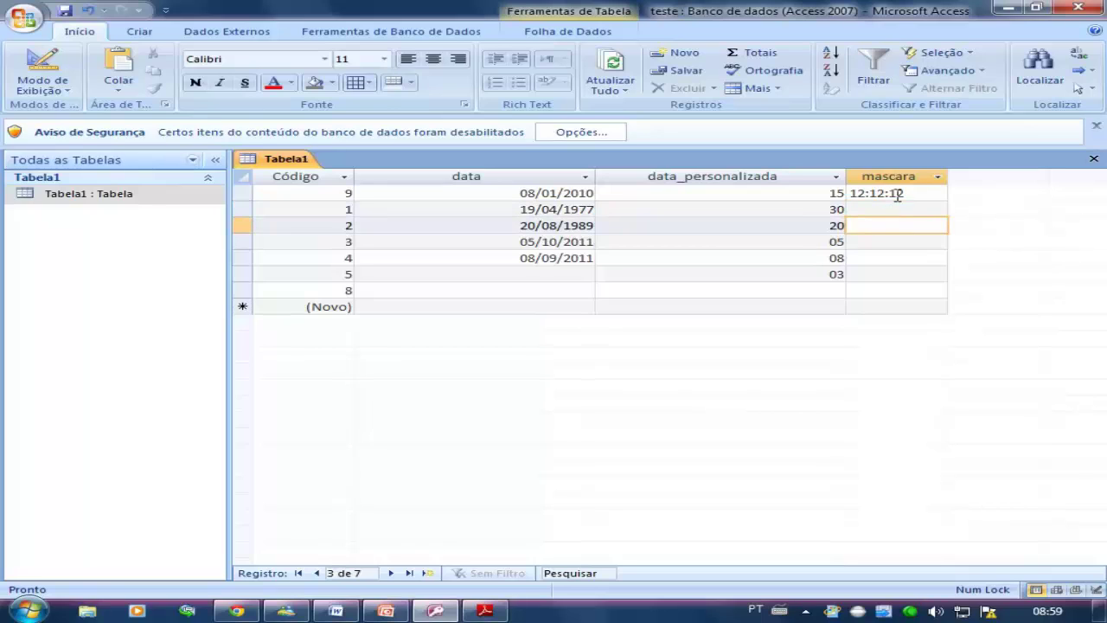
pyautogui.moveTo(897, 196); pyautogui.dragTo(784, 193)
pyautogui.press('Delete')
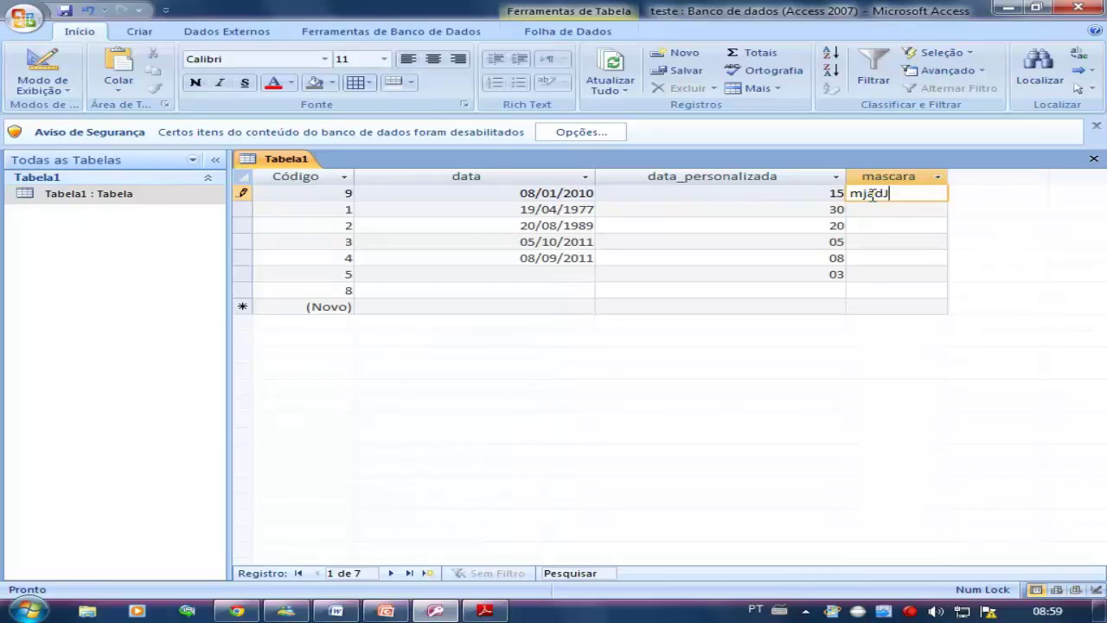
pyautogui.hotkey('ctrl', '.')
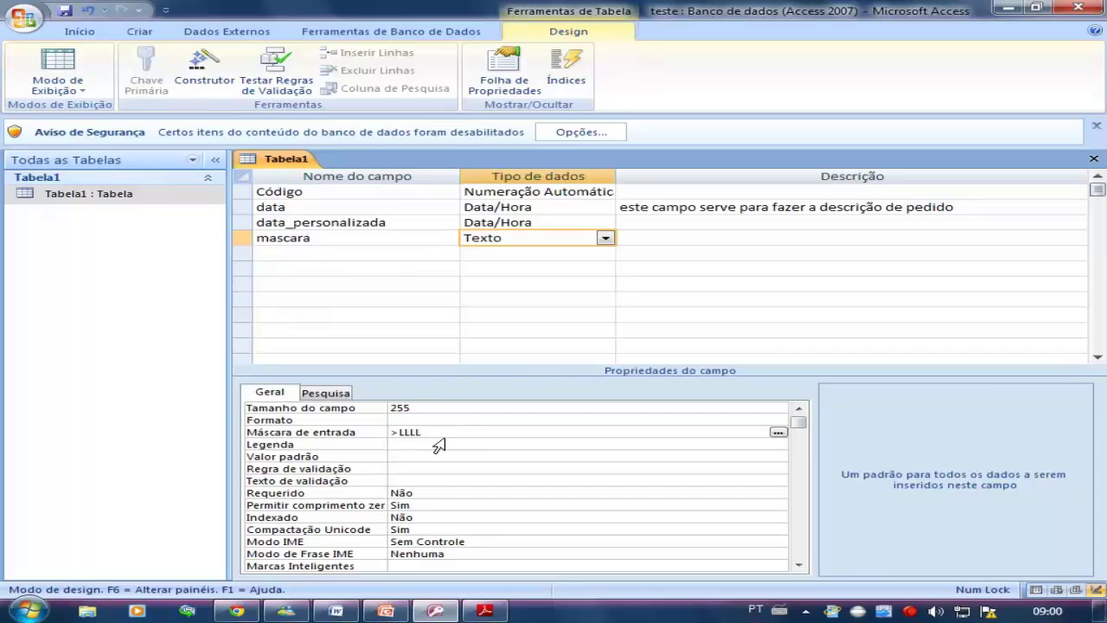
# In datasheet view, enter DFDf as record 9's mascara value
pyautogui.click(58, 65)
pyautogui.click(880, 195)
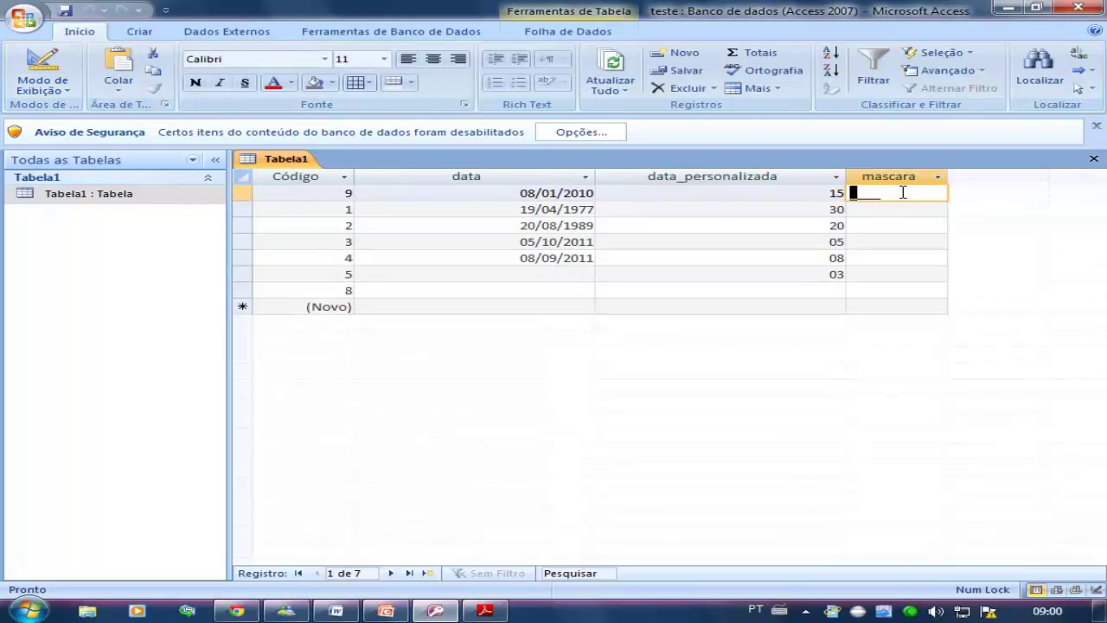
pyautogui.write('o')
pyautogui.press('BackSpace')
pyautogui.write('POFD')
pyautogui.press('BackSpace')
pyautogui.press('BackSpace')
pyautogui.press('capslock')
pyautogui.write('FD')
pyautogui.press('capslock')
pyautogui.press('BackSpace')
pyautogui.press('BackSpace')
pyautogui.press('BackSpace')
pyautogui.press('BackSpace')
pyautogui.write('DFD')
pyautogui.press('capslock')
pyautogui.press('BackSpace')
pyautogui.press('BackSpace')
pyautogui.press('BackSpace')
pyautogui.write('DFDF')
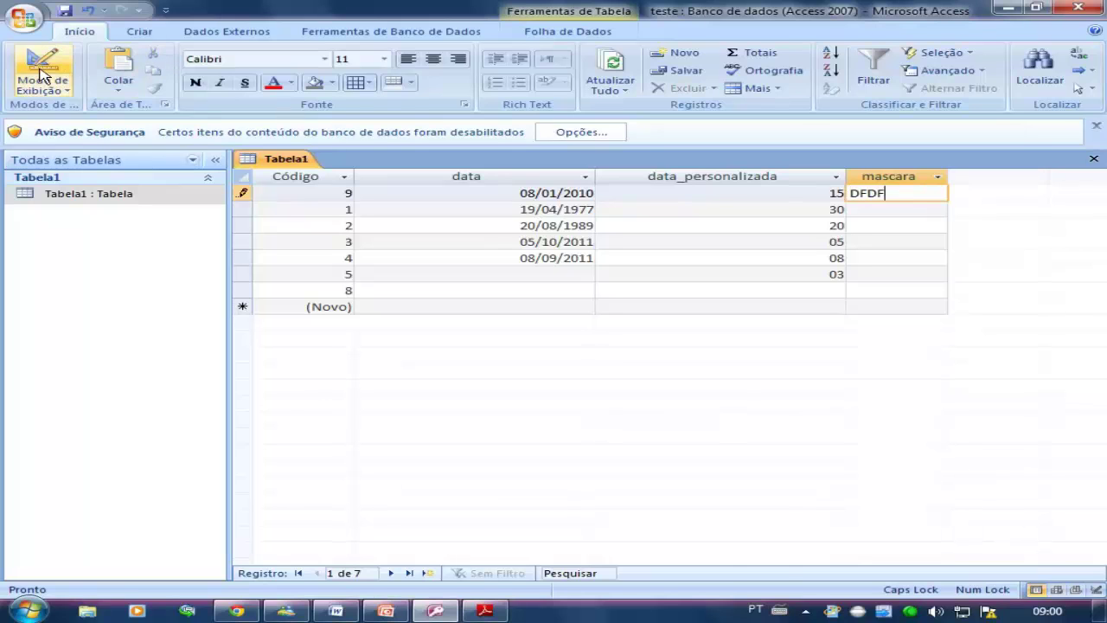
# Change the mascara input mask from >LLLL to >LLL<L and save the table
pyautogui.click(42, 65)
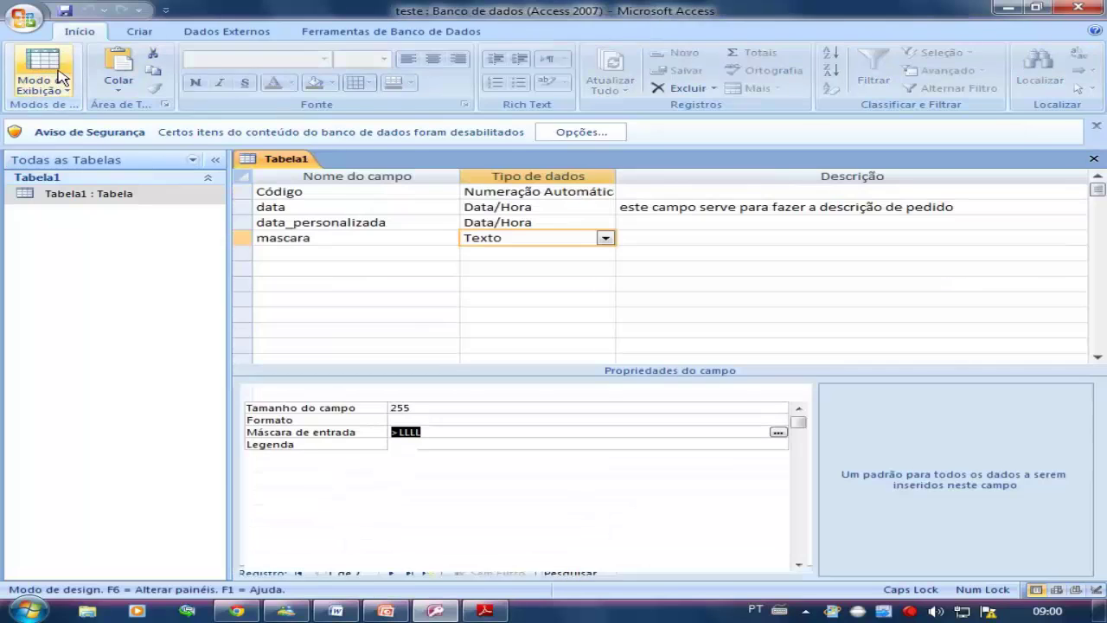
pyautogui.click(439, 432)
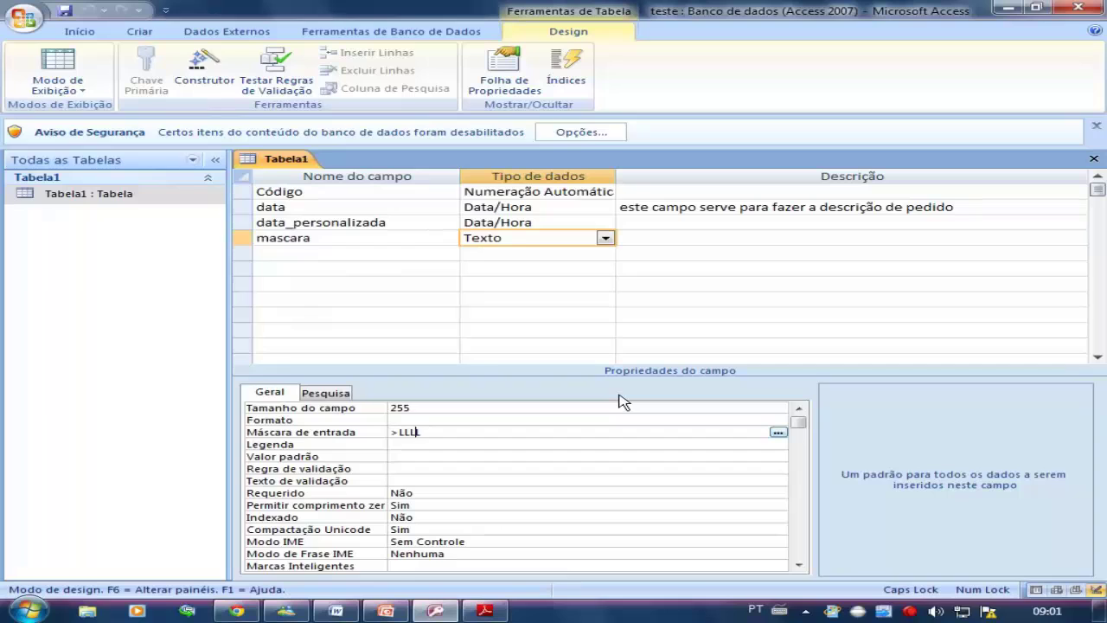
pyautogui.press('BackSpace')
pyautogui.write('<L')
pyautogui.click(65, 11)
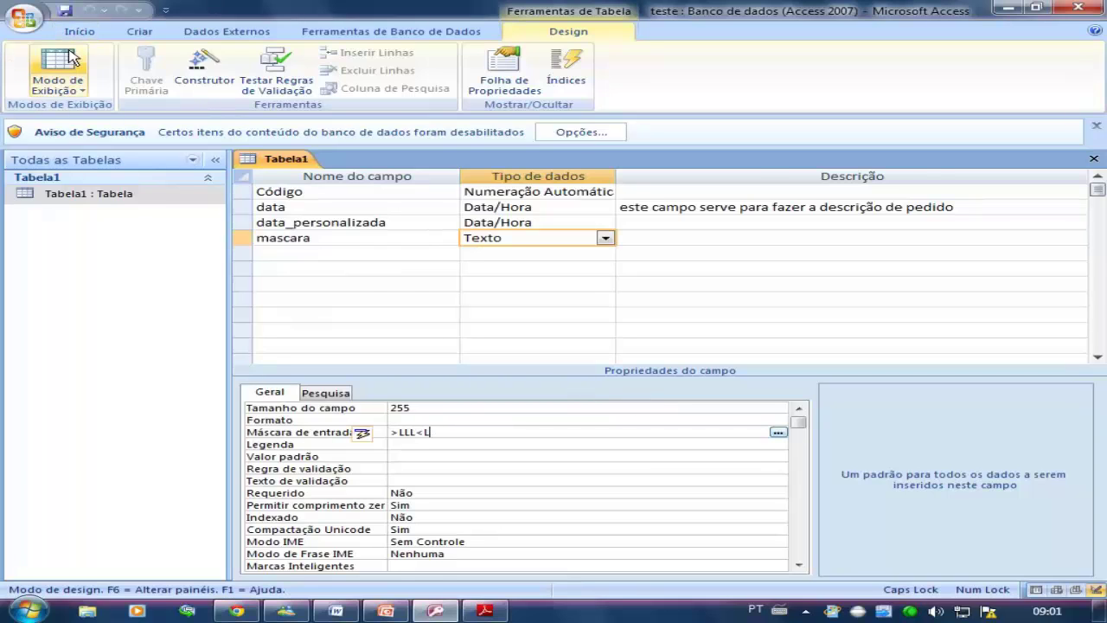
# Test the >LLL<L mask by entering RERe in record 2's mascara cell
pyautogui.click(58, 62)
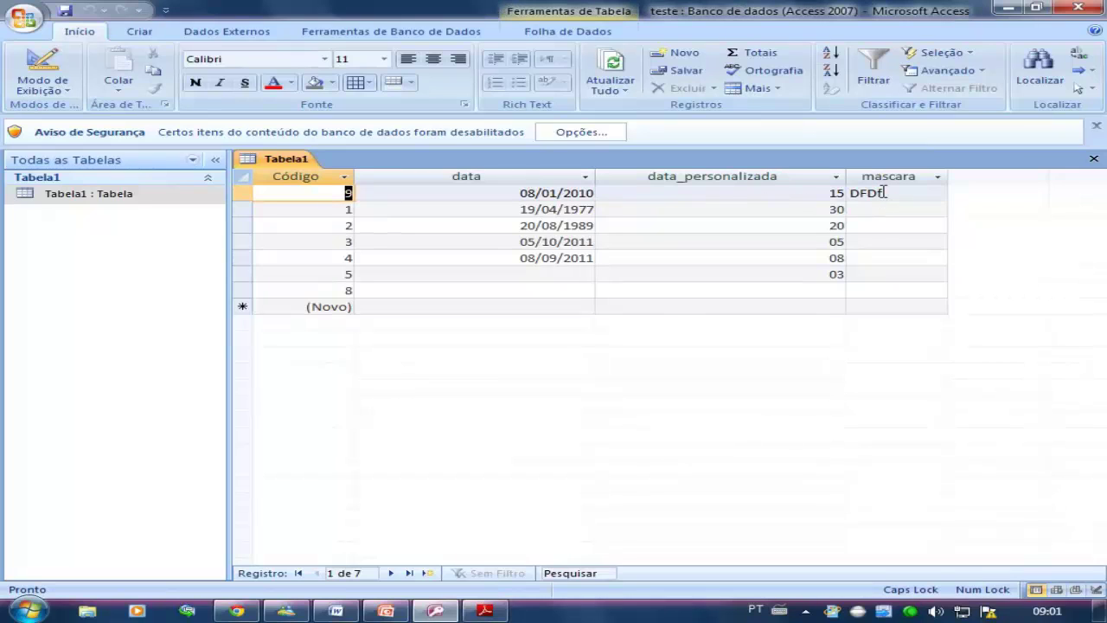
pyautogui.click(877, 209)
pyautogui.write('e')
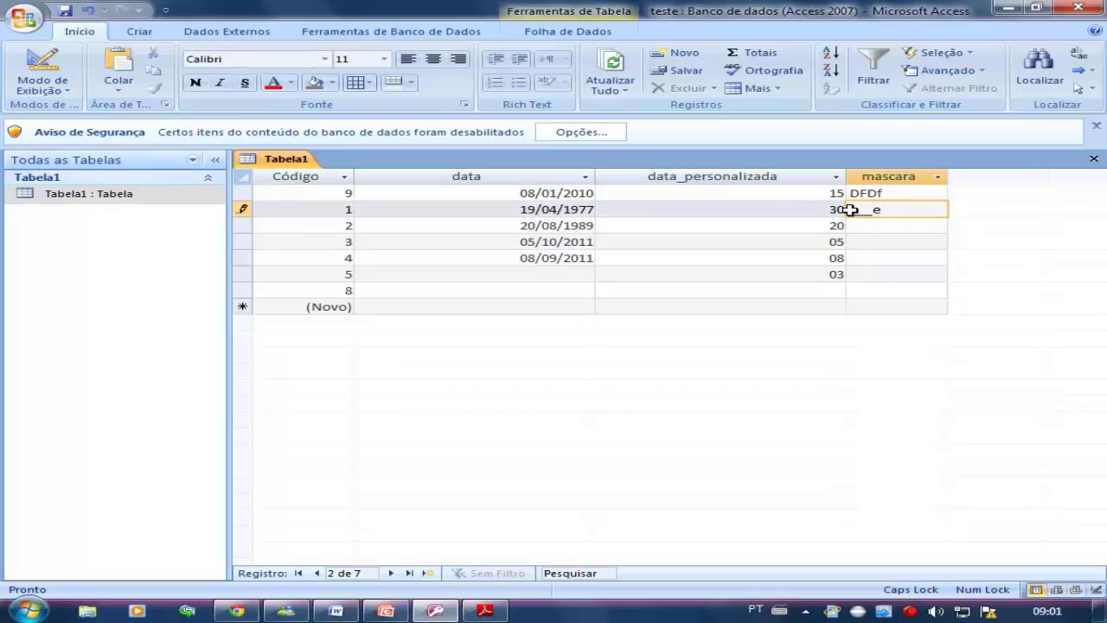
pyautogui.write('RERe')
pyautogui.click(74, 75)
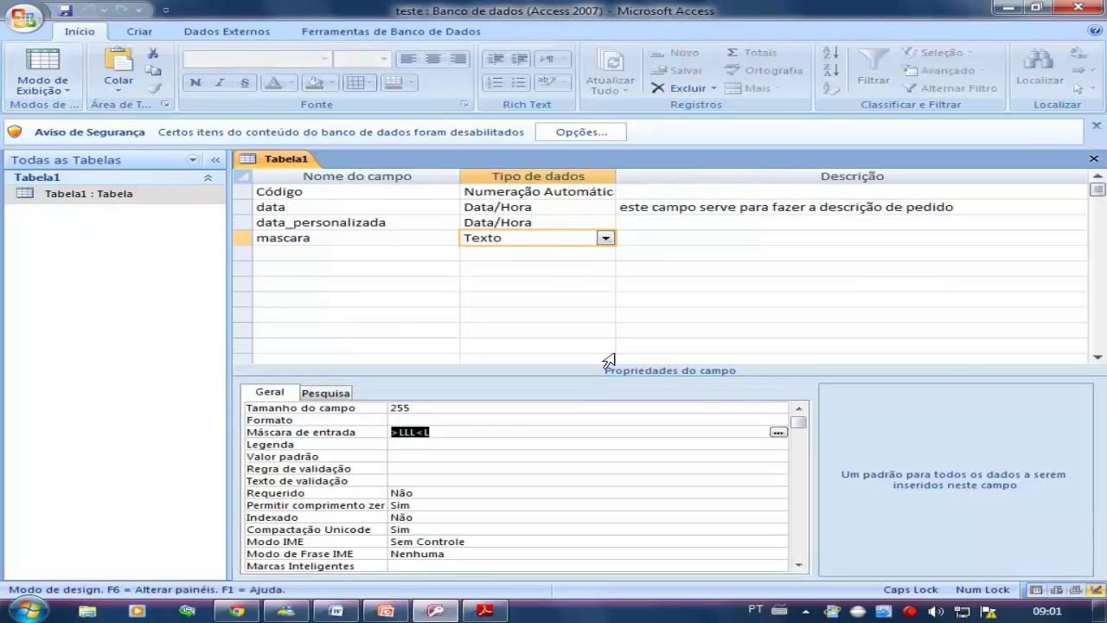
# Delete the >LLL<L pattern so the mascara field has no input mask
pyautogui.press('Delete')
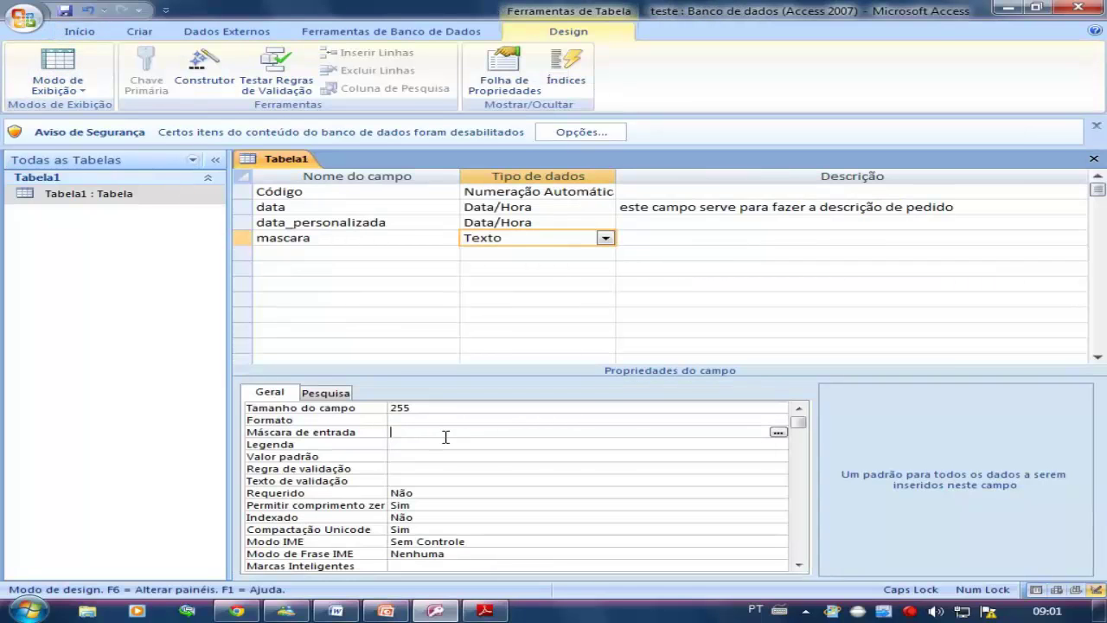
pyautogui.click(439, 420)
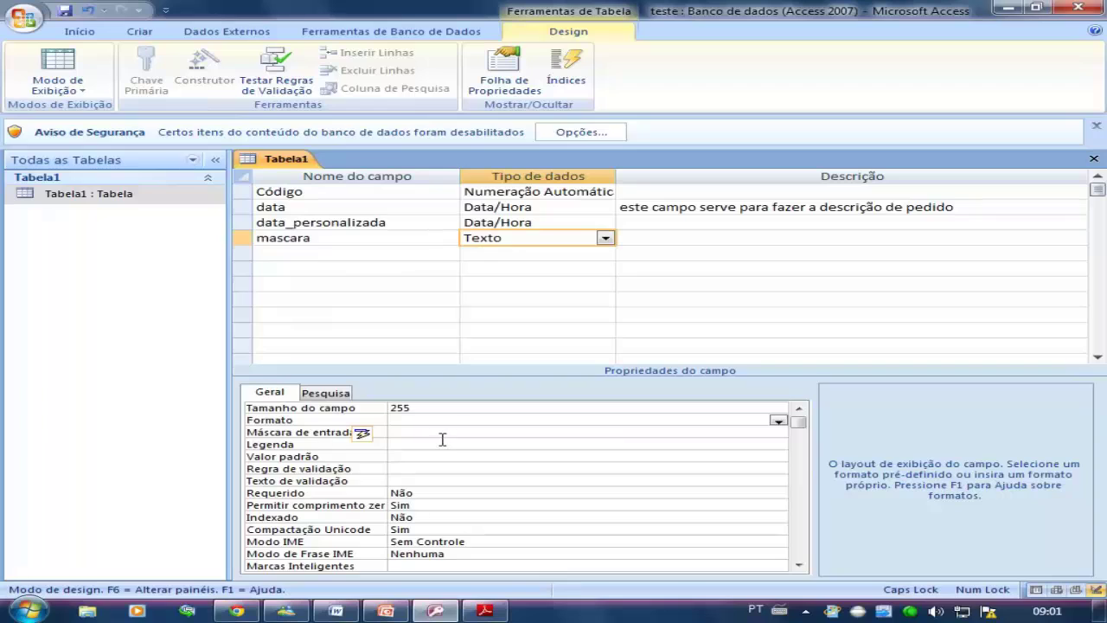
pyautogui.click(455, 434)
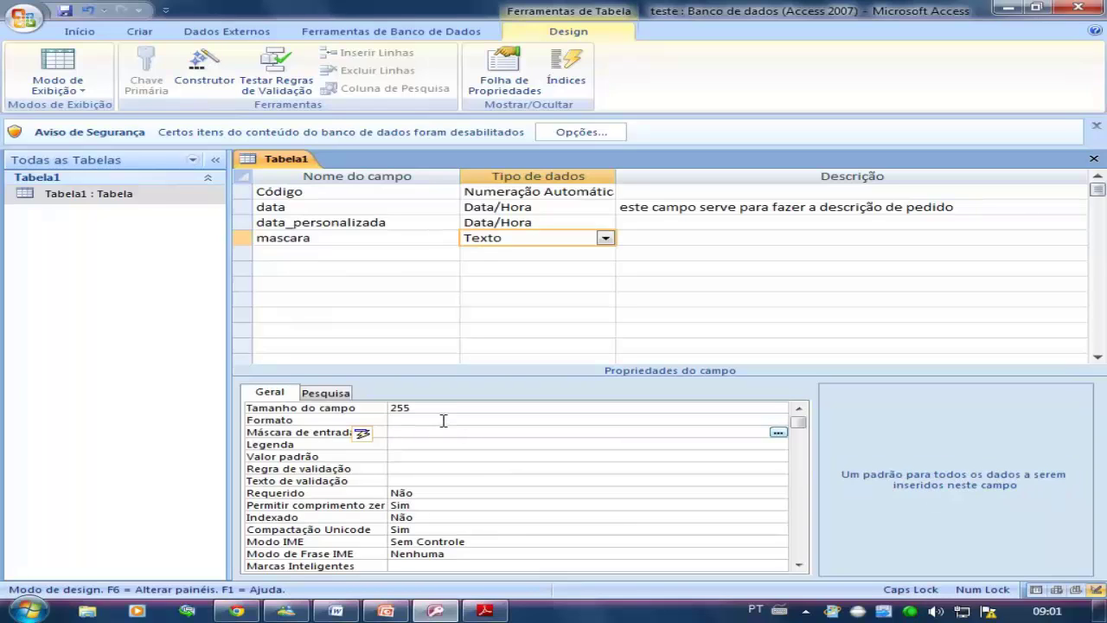
pyautogui.click(443, 420)
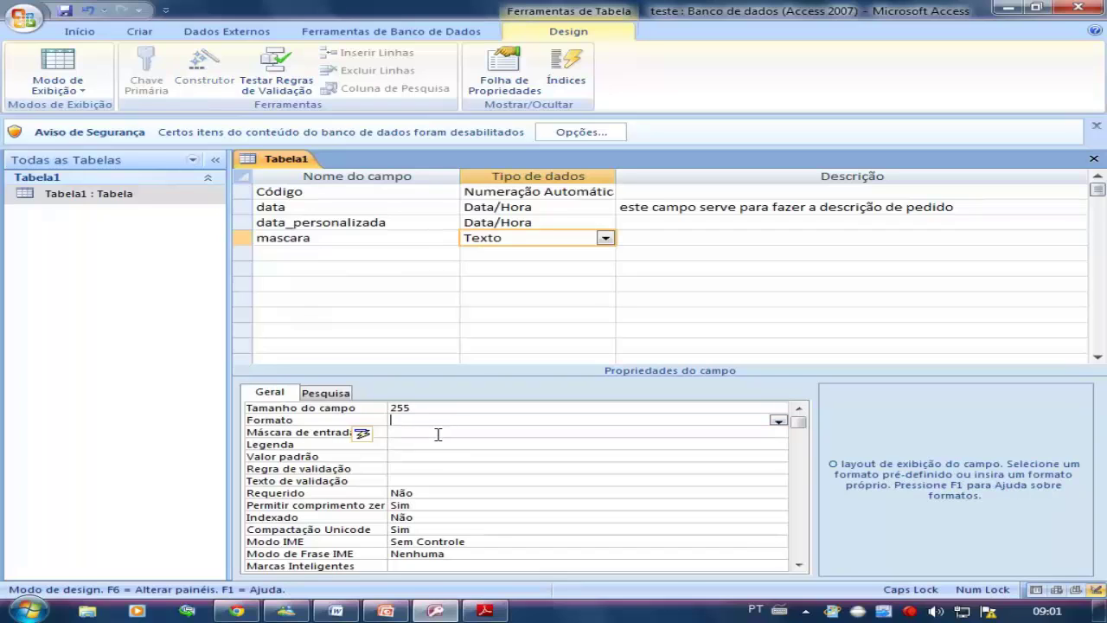
pyautogui.click(436, 432)
pyautogui.click(435, 420)
pyautogui.click(437, 434)
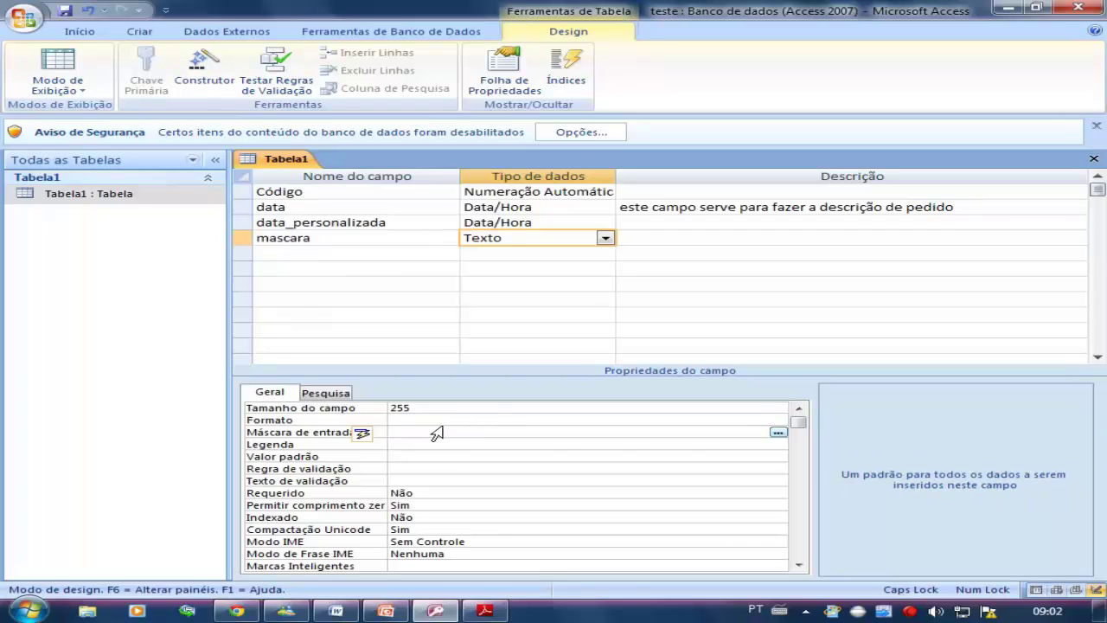
pyautogui.click(423, 420)
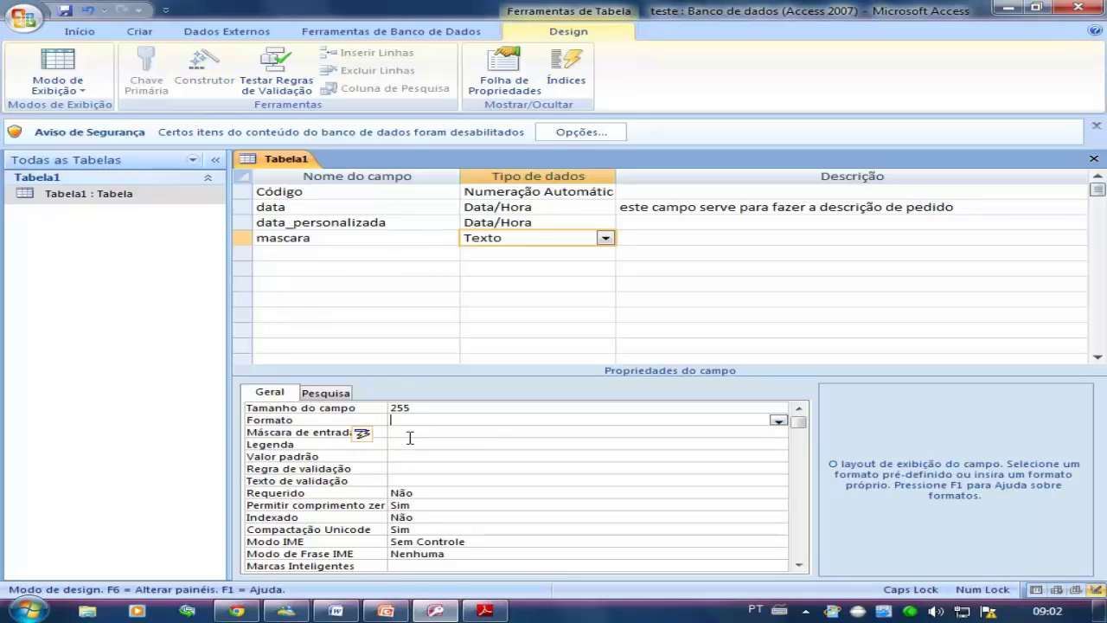
pyautogui.click(413, 434)
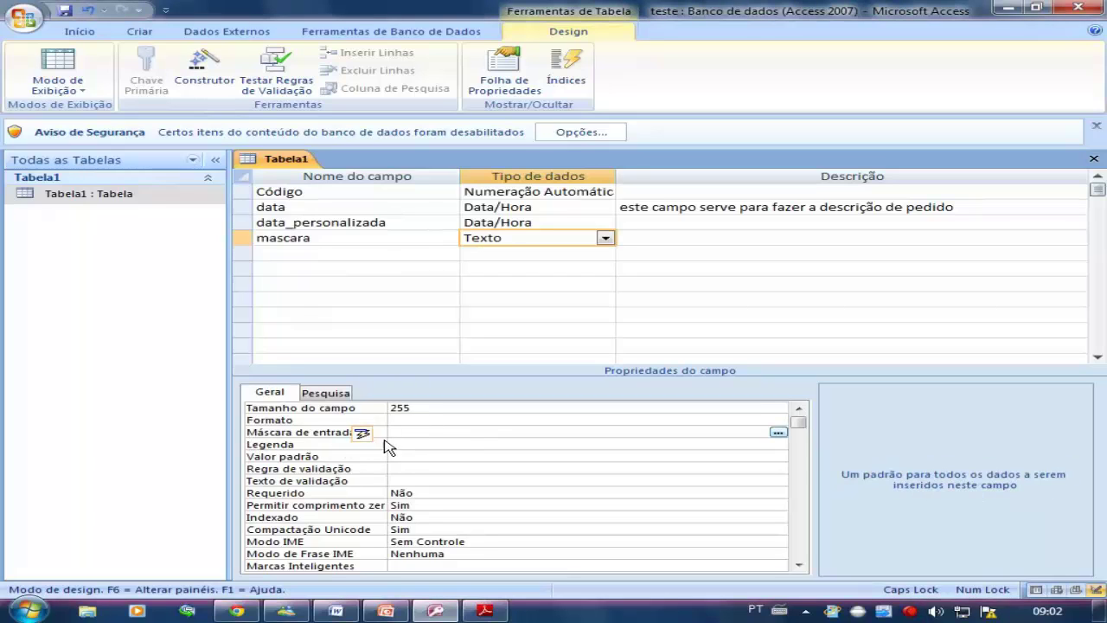